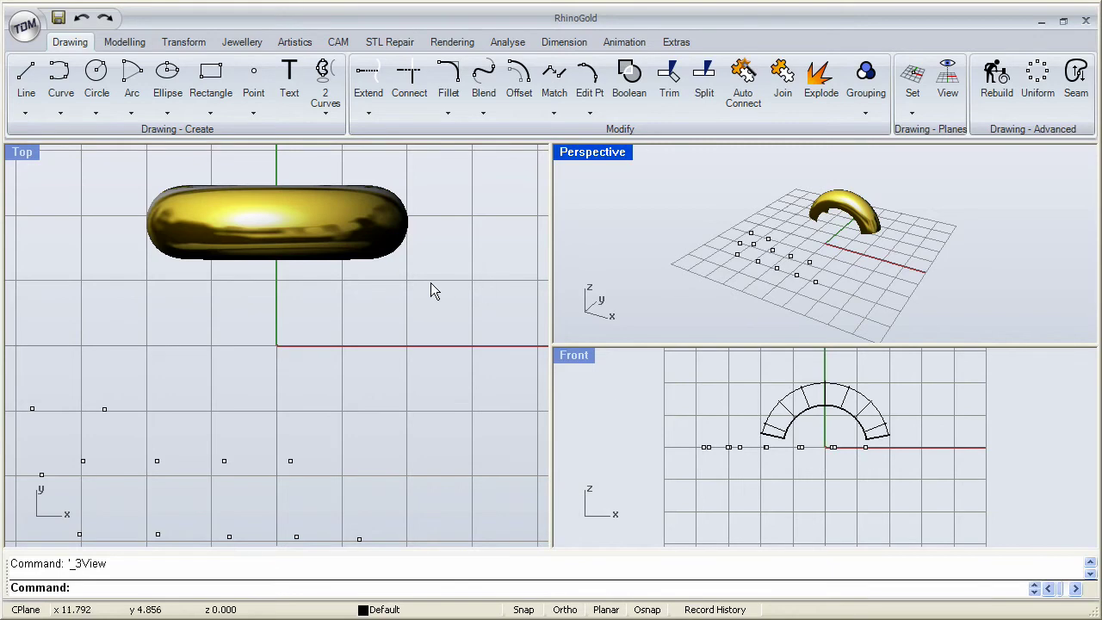
- Show the Jewellery ribbon tab with its Gems, Ring and Selection tools
{"action": "left_click", "coordinate": [240, 43]}
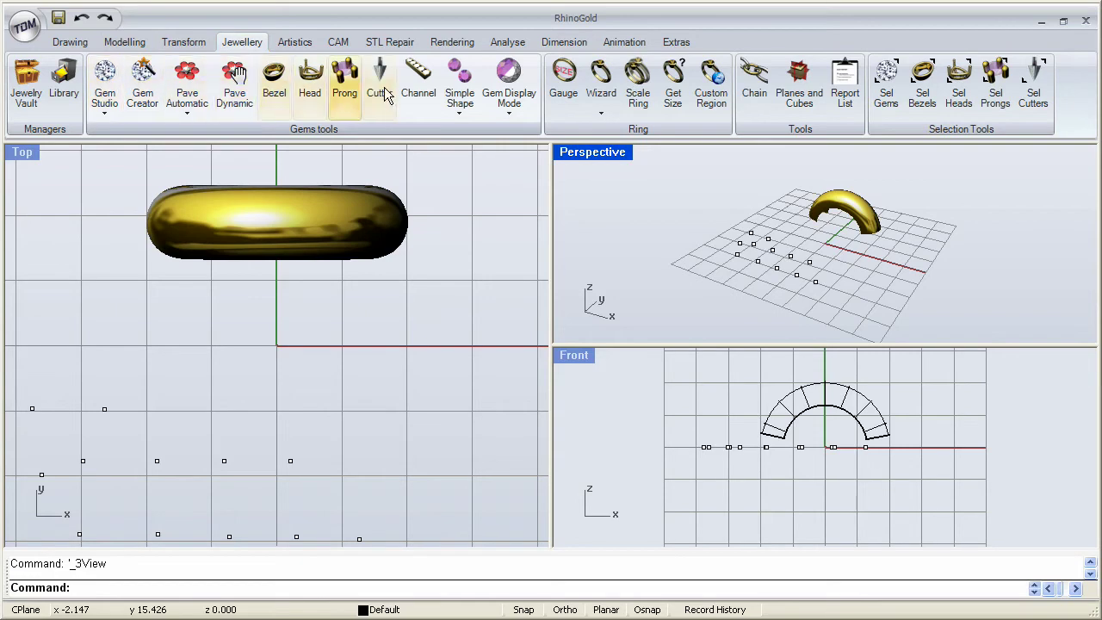
- Open Gem Studio, move it higher, and set the gem type to a round brilliant Diamond
{"action": "left_click", "coordinate": [104, 76]}
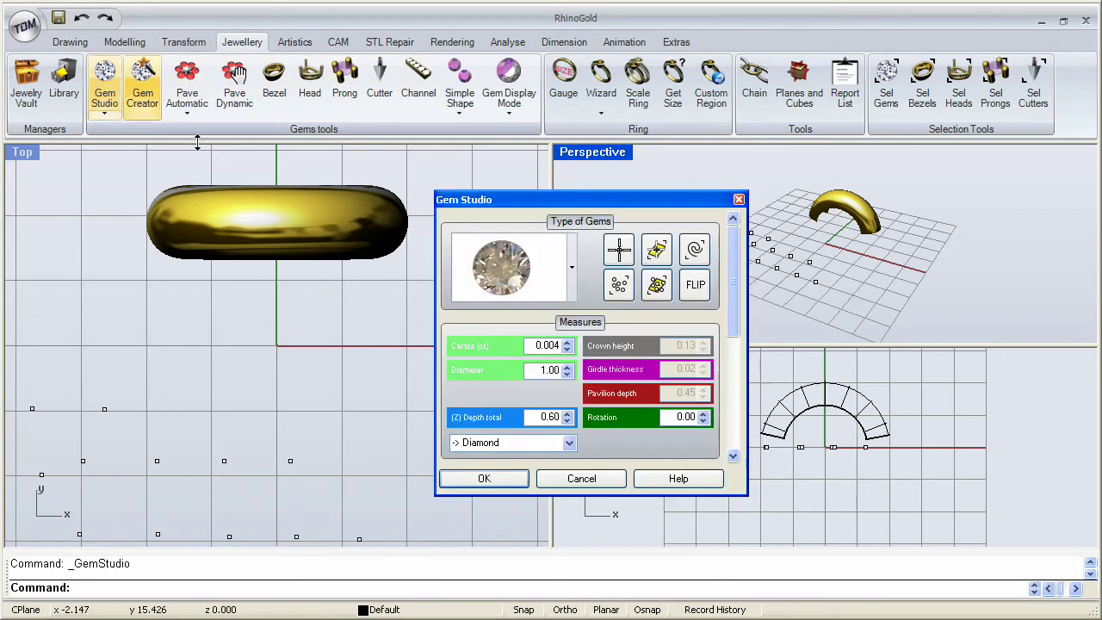
{"action": "left_click_drag", "start_coordinate": [492, 197], "coordinate": [546, 183]}
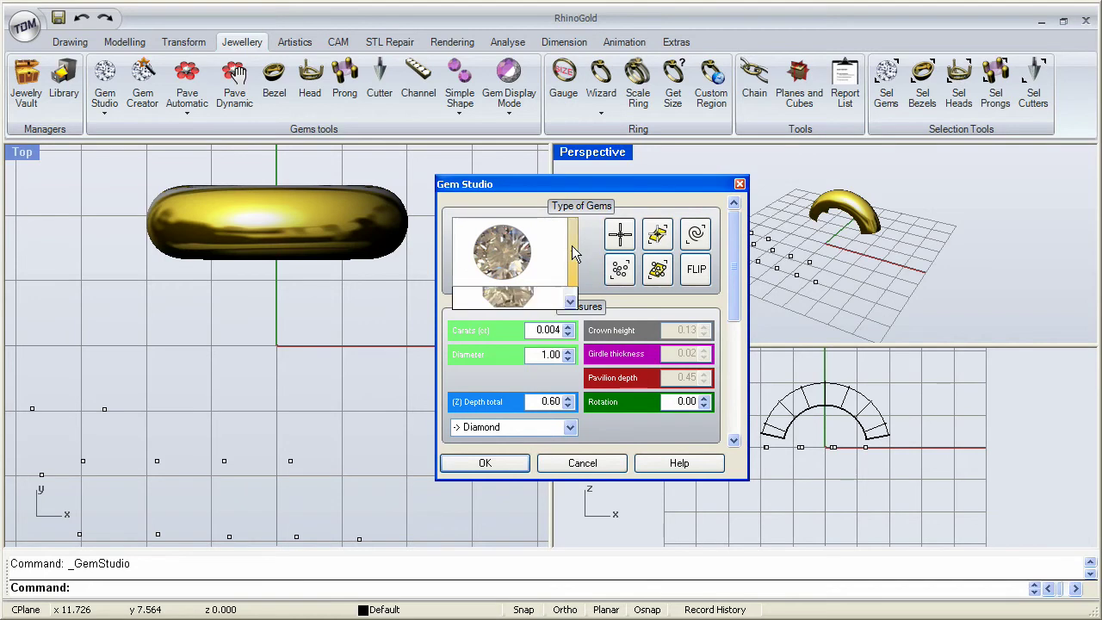
{"action": "left_click", "coordinate": [571, 247]}
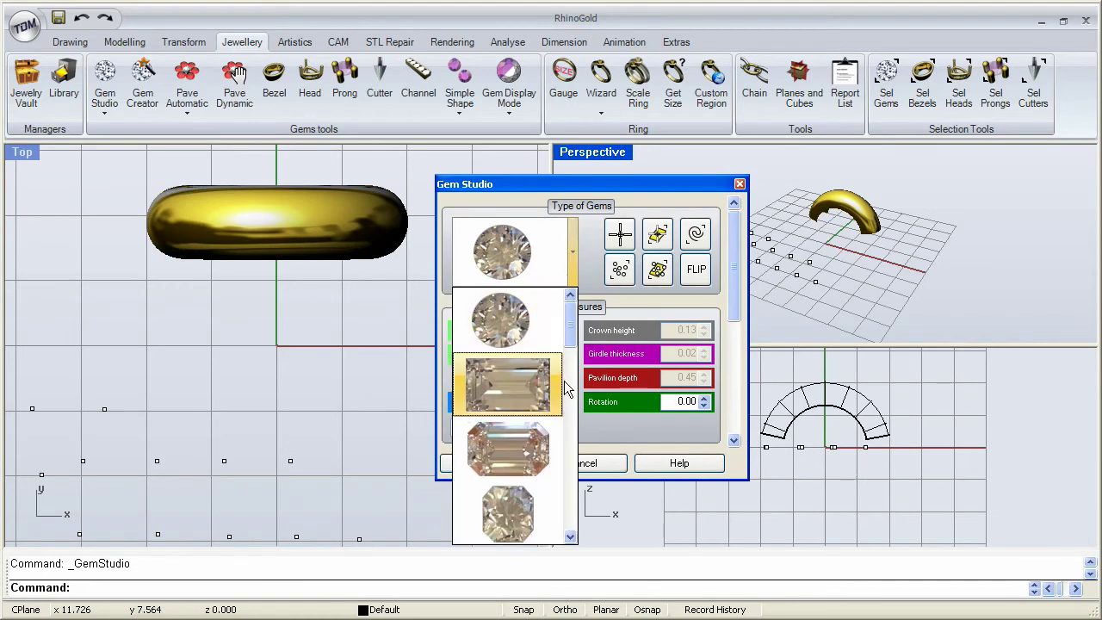
{"action": "mouse_move", "coordinate": [571, 320]}
{"action": "left_mouse_down"}
{"action": "mouse_move", "coordinate": [570, 495]}
{"action": "mouse_move", "coordinate": [559, 307]}
{"action": "left_mouse_up"}
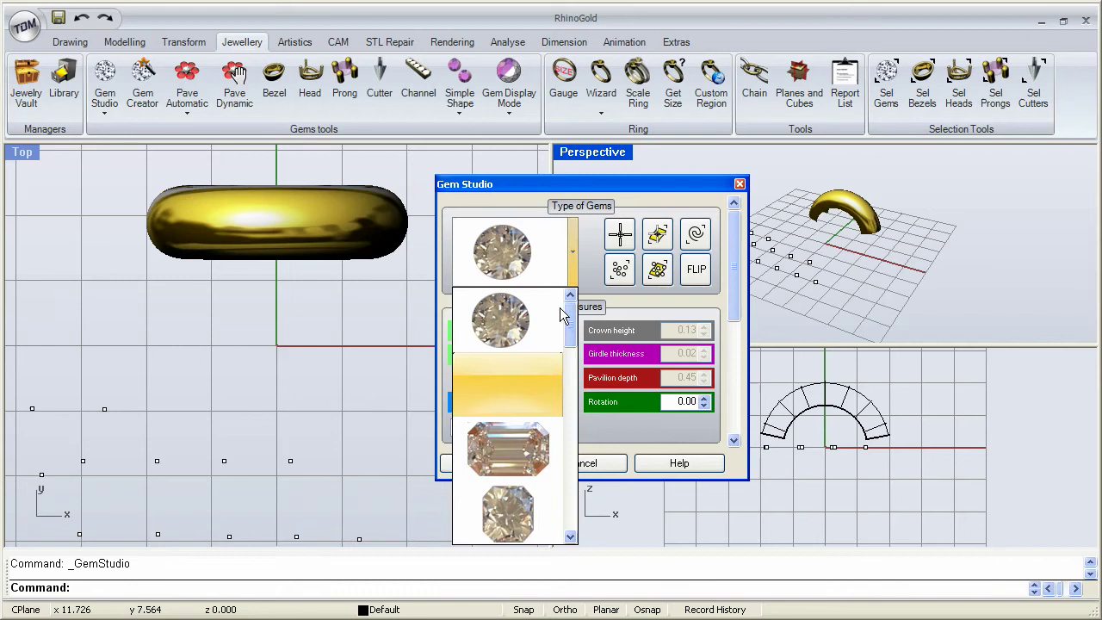
{"action": "left_click", "coordinate": [526, 312]}
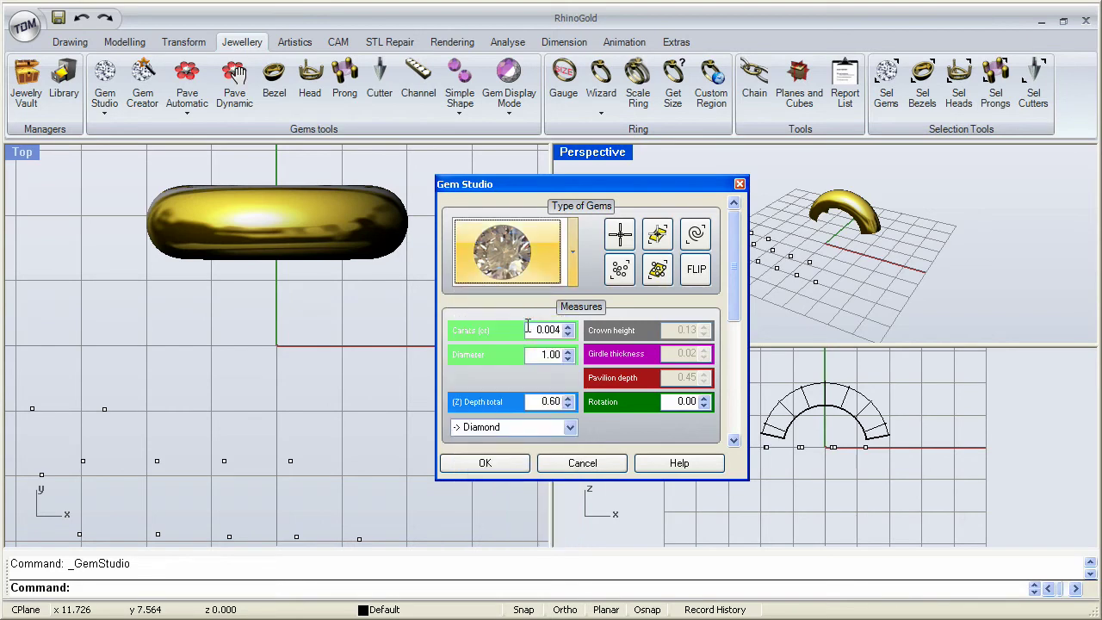
- Set the round diamond to 0.75 carats, giving a 5.90 diameter and 3.54 total depth
{"action": "double_click", "coordinate": [528, 329]}
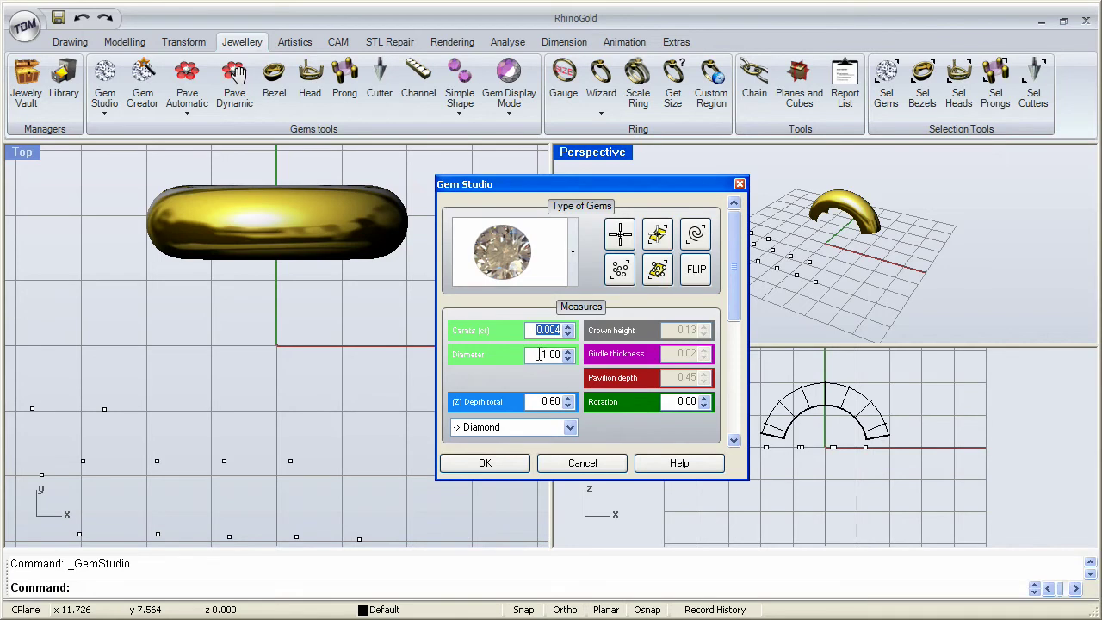
{"action": "double_click", "coordinate": [539, 354]}
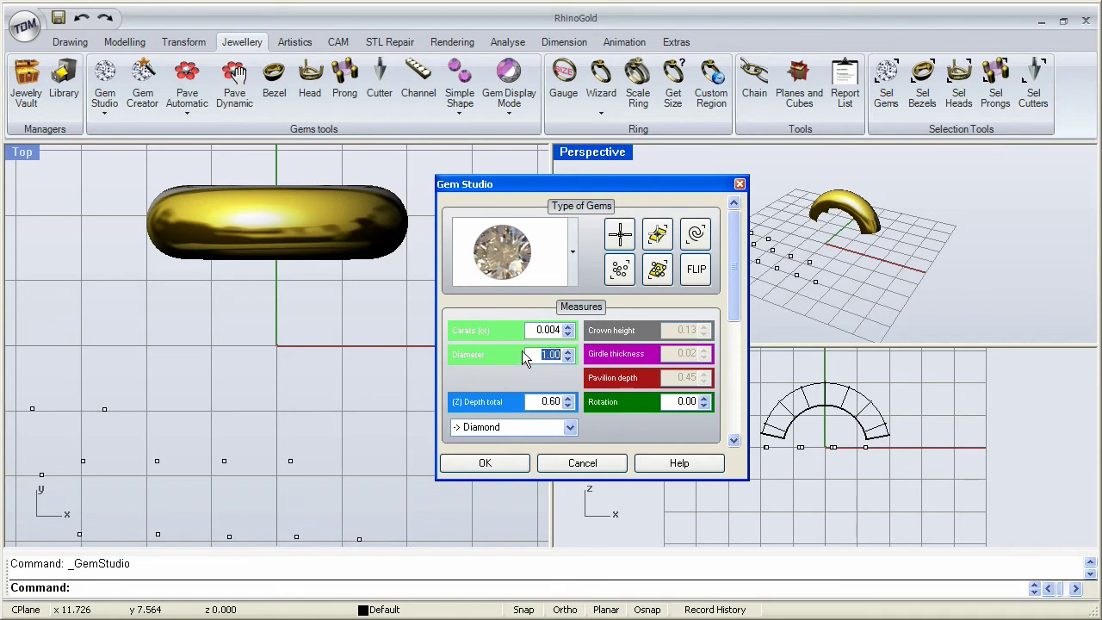
{"action": "key", "text": "BackSpace"}
{"action": "left_click", "coordinate": [532, 329]}
{"action": "double_click", "coordinate": [551, 356]}
{"action": "type", "text": ".5"}
{"action": "left_click", "coordinate": [535, 331]}
{"action": "double_click", "coordinate": [540, 330]}
{"action": "type", "text": ".75"}
{"action": "left_click", "coordinate": [532, 353]}
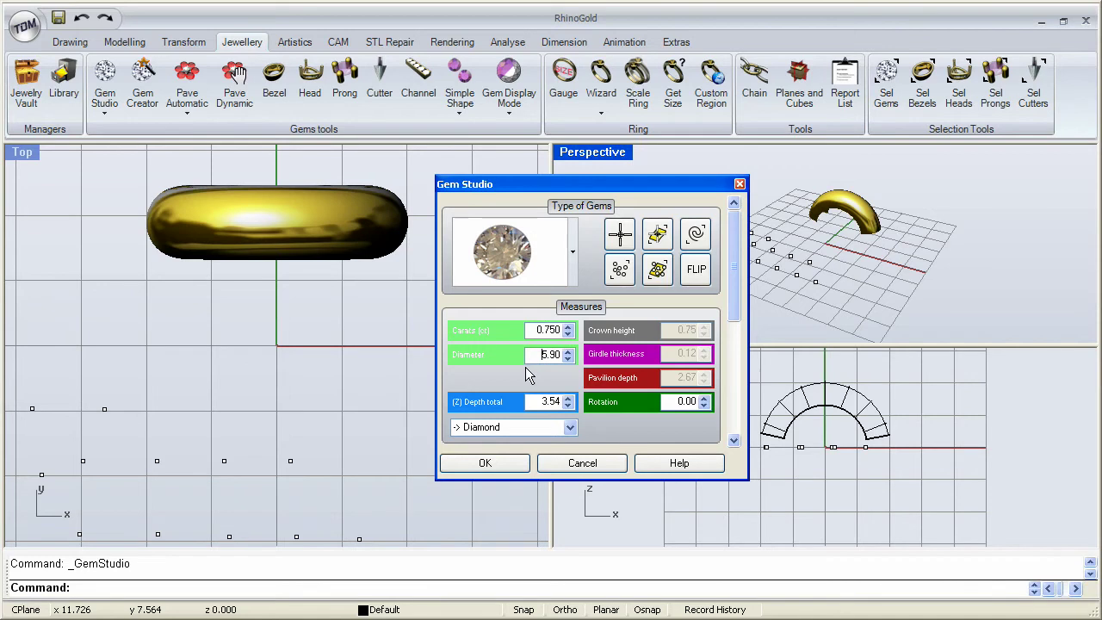
- Place two round gems at (15,5) and (15,-5) with grid snap in a maximized Perspective view
{"action": "left_click", "coordinate": [621, 239]}
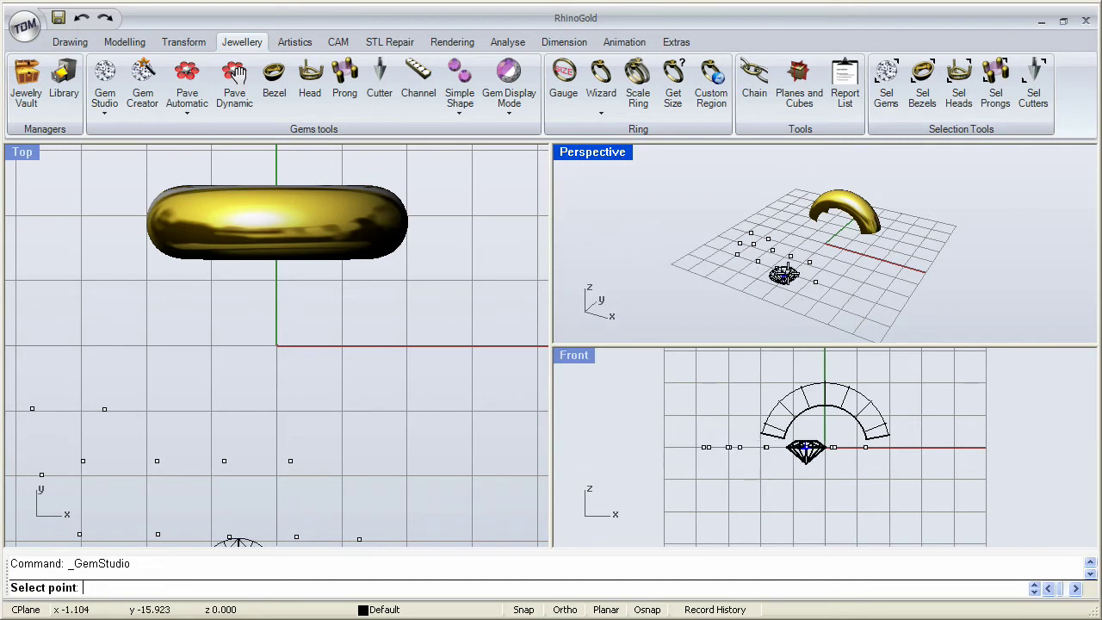
{"action": "double_click", "coordinate": [604, 155]}
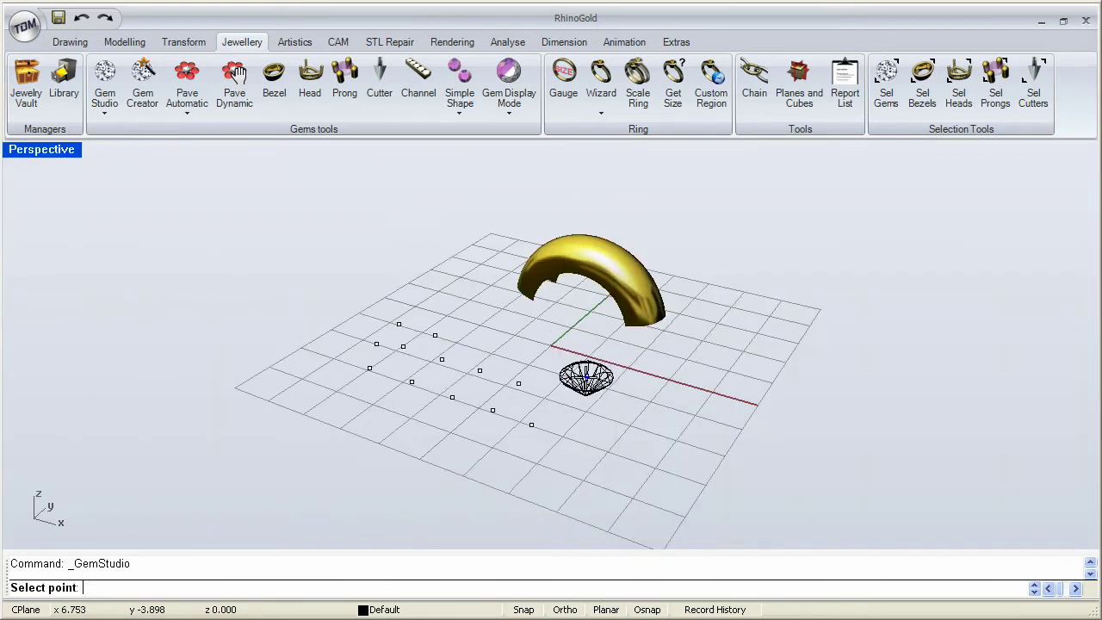
{"action": "scroll", "coordinate": [583, 372], "scroll_direction": "up", "scroll_amount": 3}
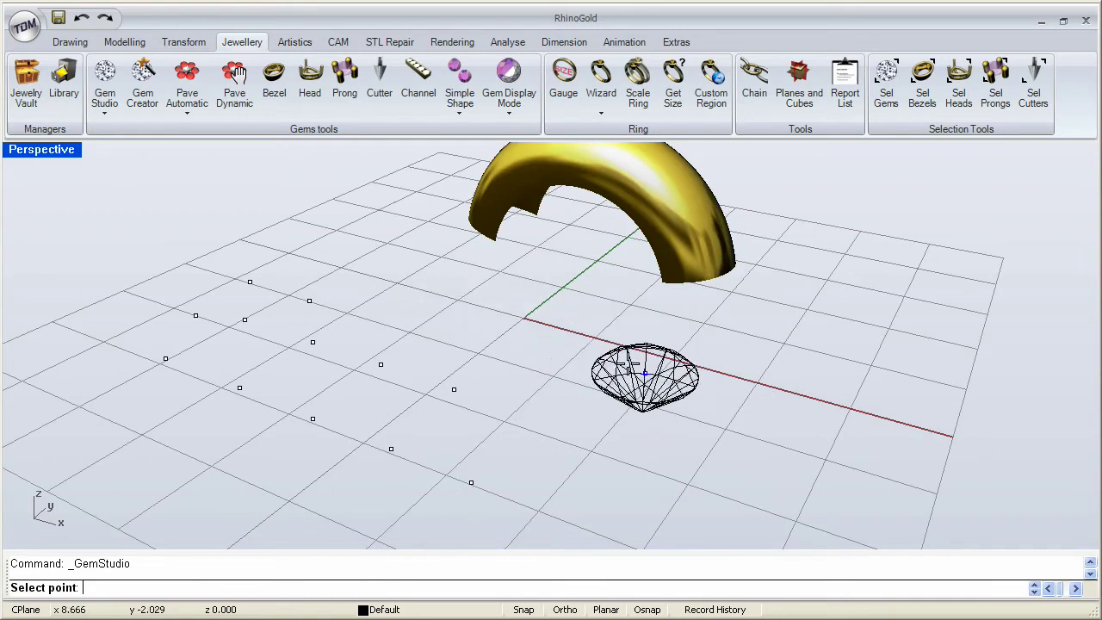
{"action": "left_click", "coordinate": [523, 609]}
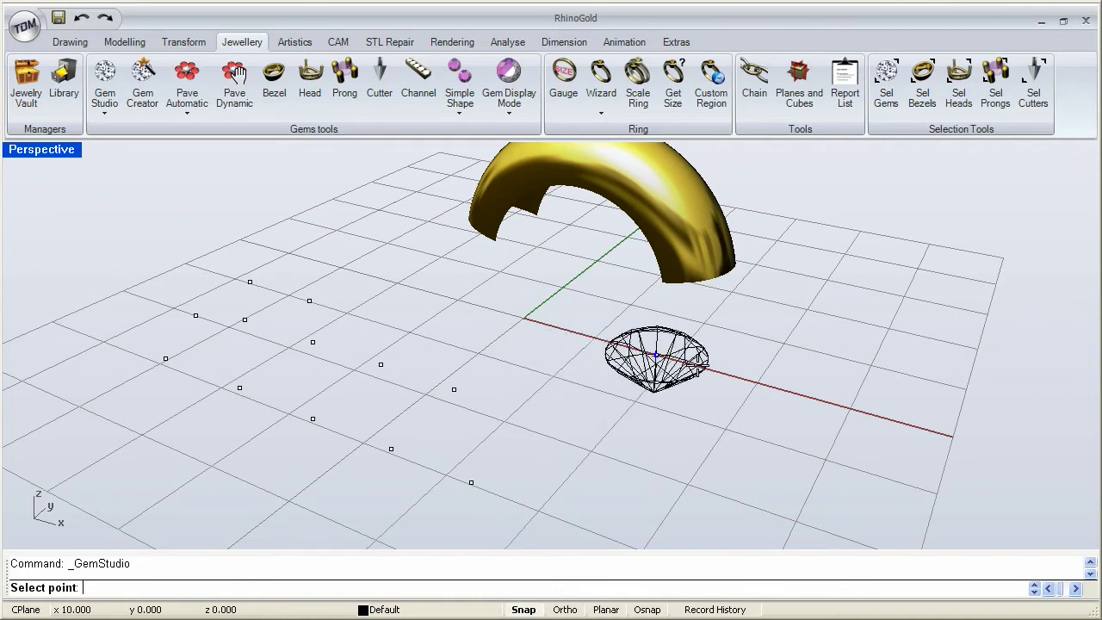
{"action": "left_click", "coordinate": [788, 337]}
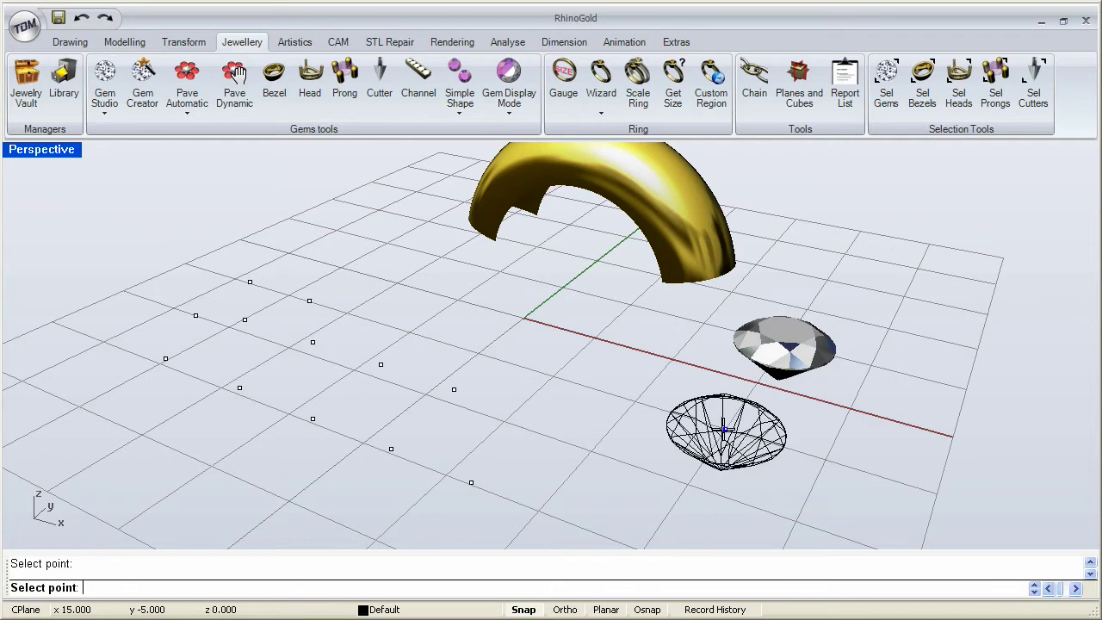
{"action": "left_click", "coordinate": [729, 427]}
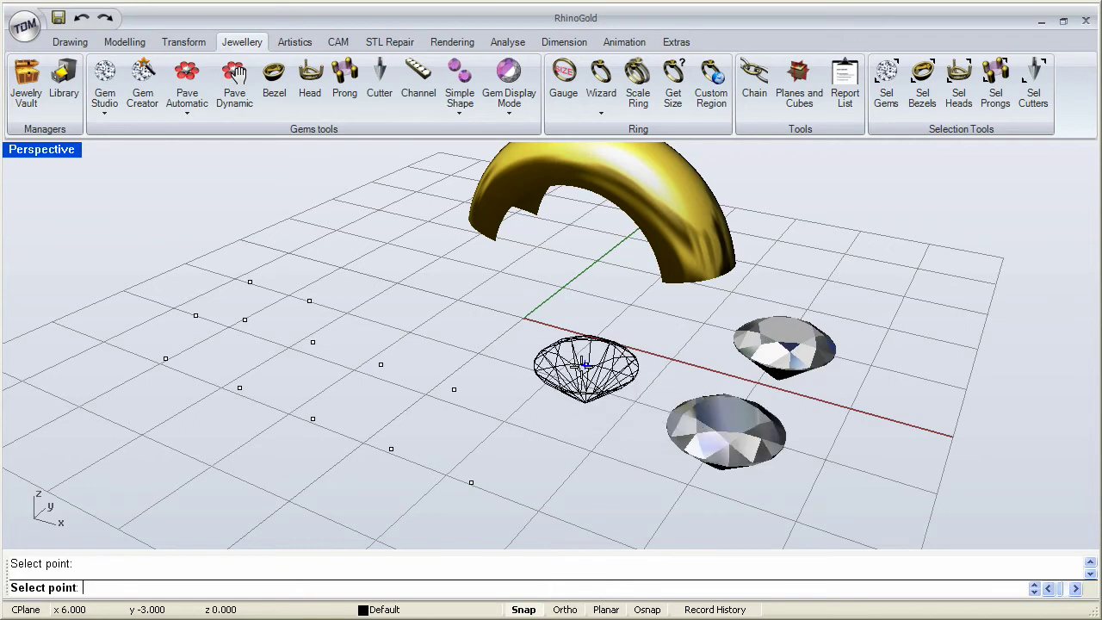
{"action": "key", "text": "Return"}
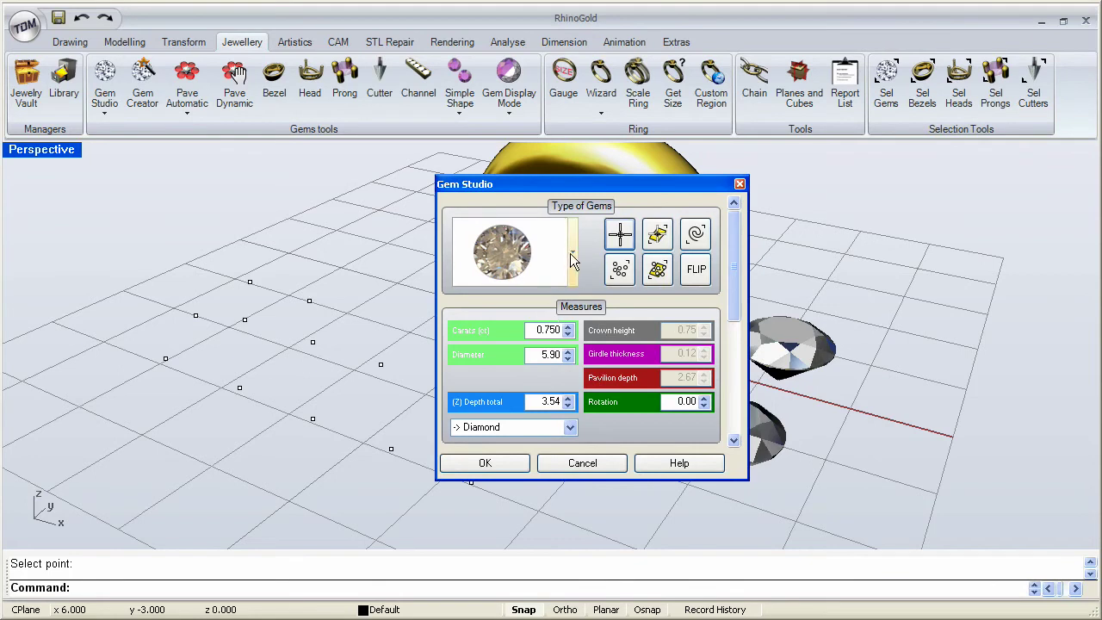
- Switch the gem to a 0.5-carat marquise cut (4.06 by 1.85 mm) and start placing it
{"action": "left_click", "coordinate": [573, 260]}
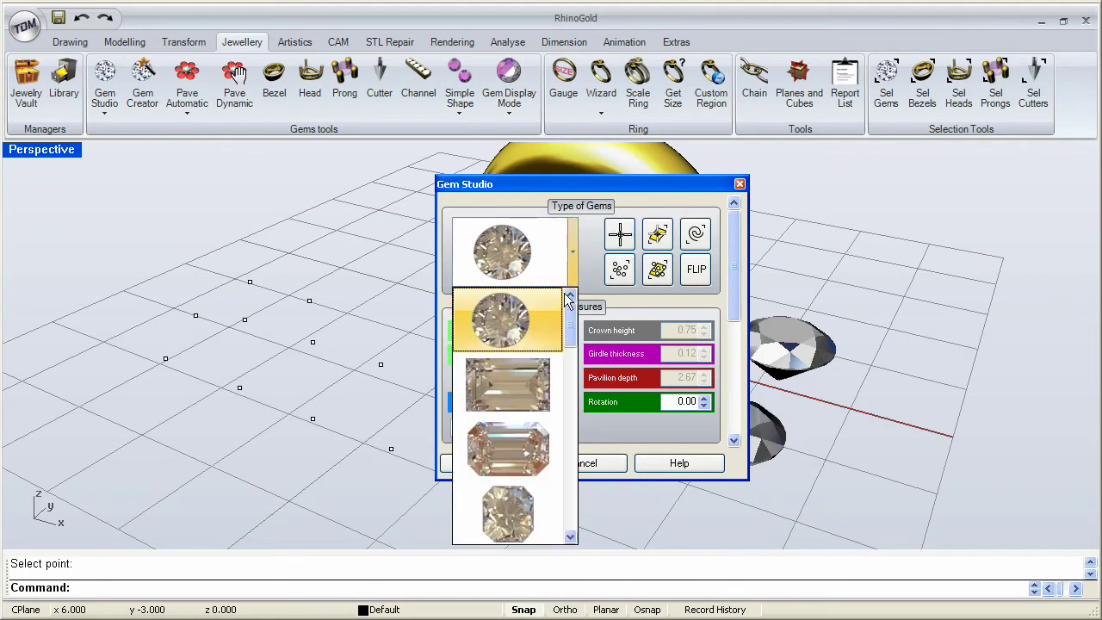
{"action": "scroll", "coordinate": [565, 410], "scroll_direction": "down", "scroll_amount": 3}
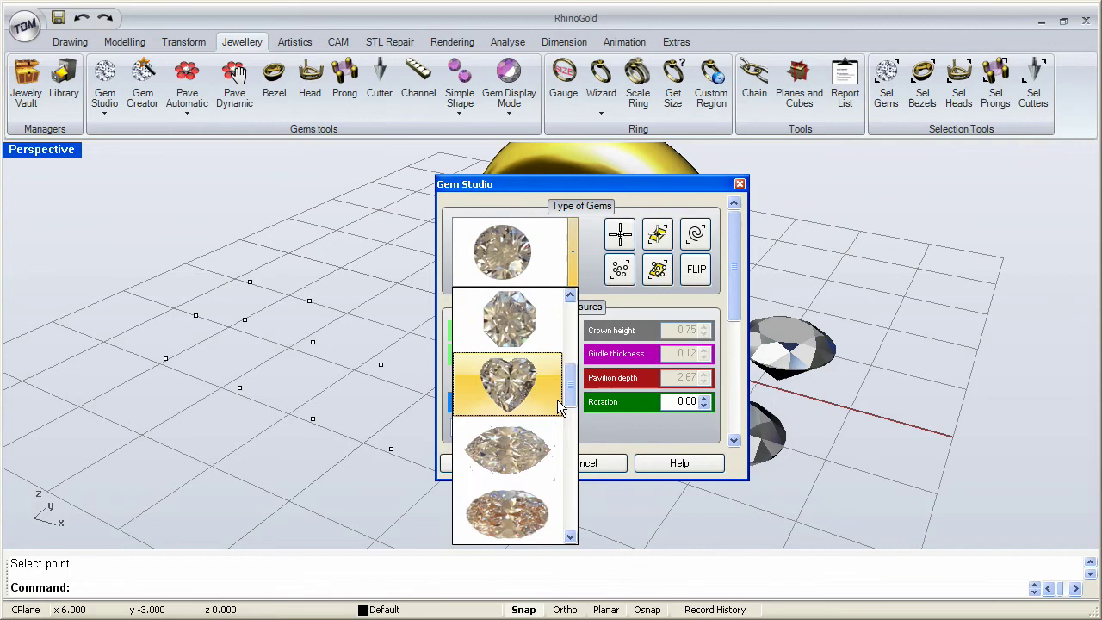
{"action": "left_click", "coordinate": [520, 456]}
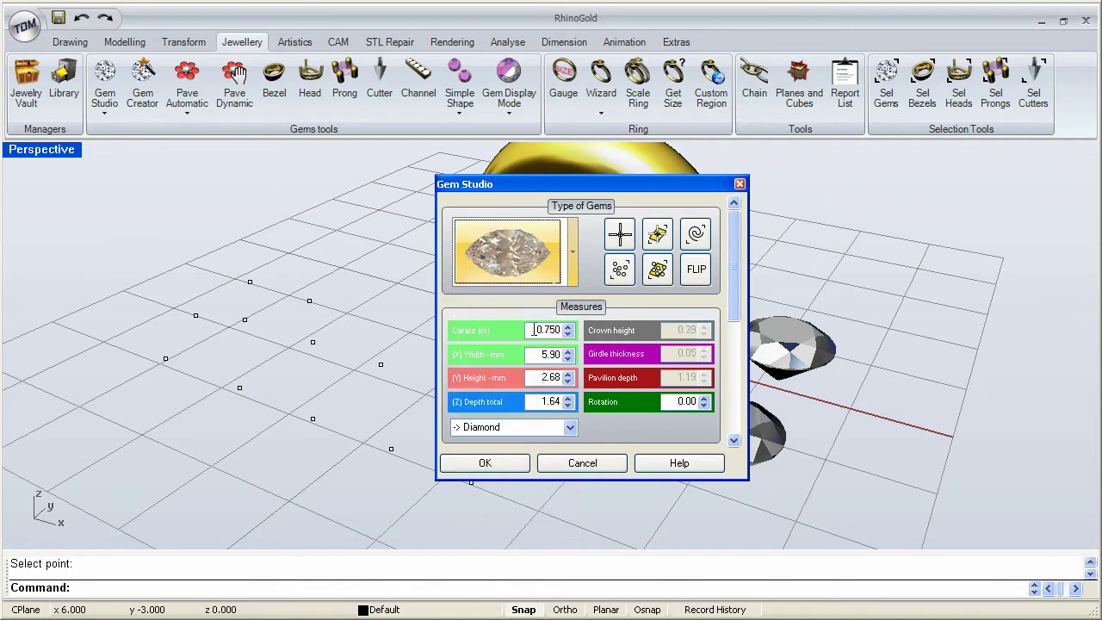
{"action": "double_click", "coordinate": [549, 330]}
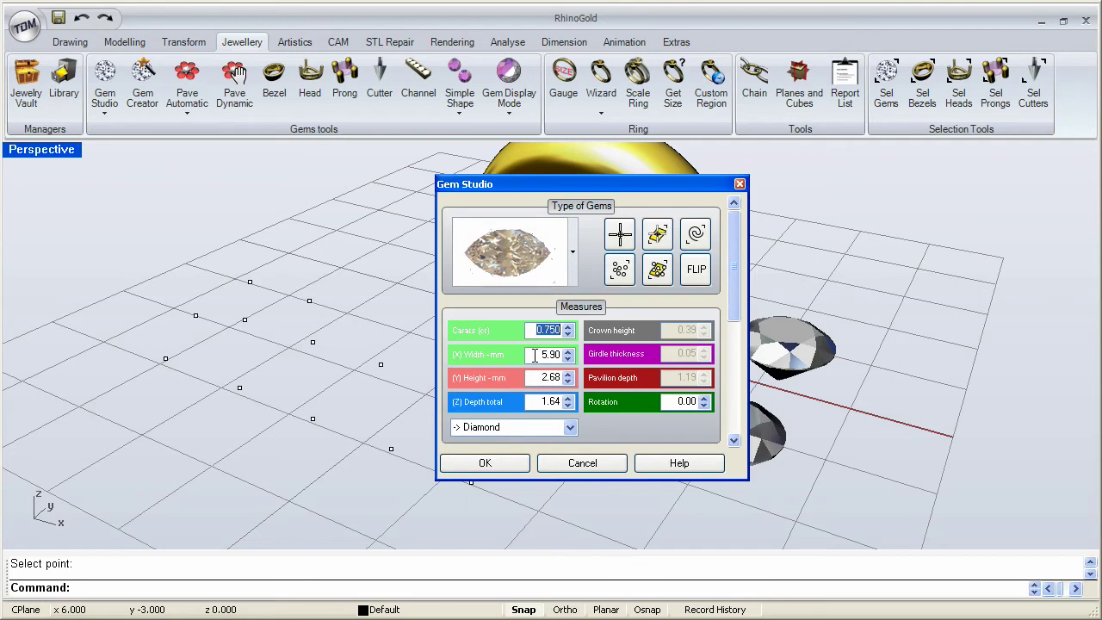
{"action": "type", "text": ".5"}
{"action": "left_click", "coordinate": [532, 355]}
{"action": "left_click", "coordinate": [619, 235]}
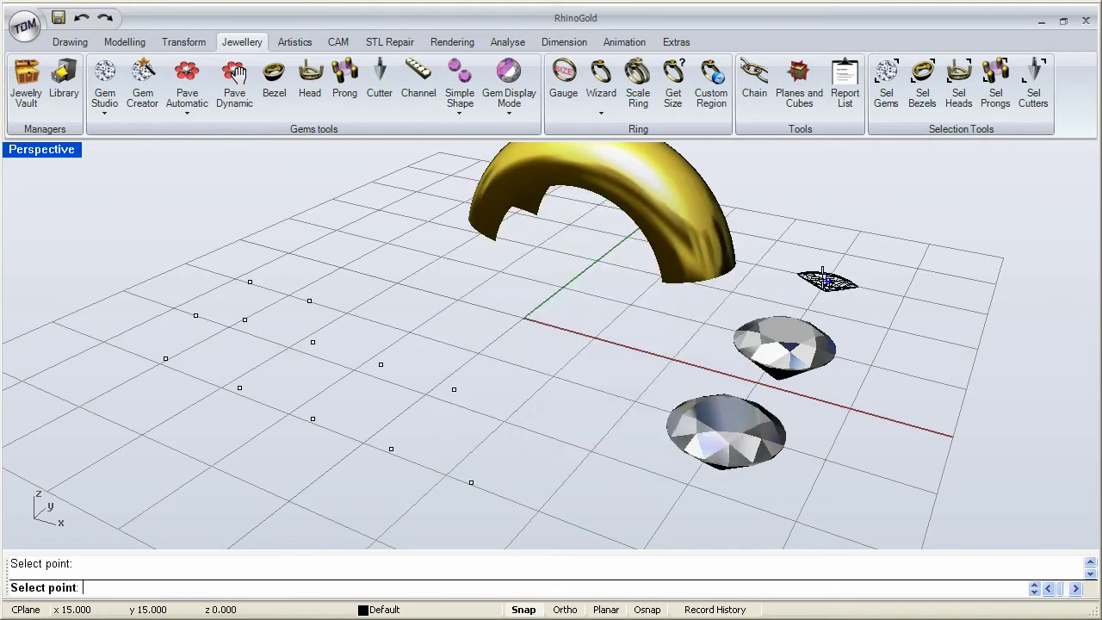
- Drop four marquise gems at grid points around the two round stones
{"action": "left_click", "coordinate": [828, 279]}
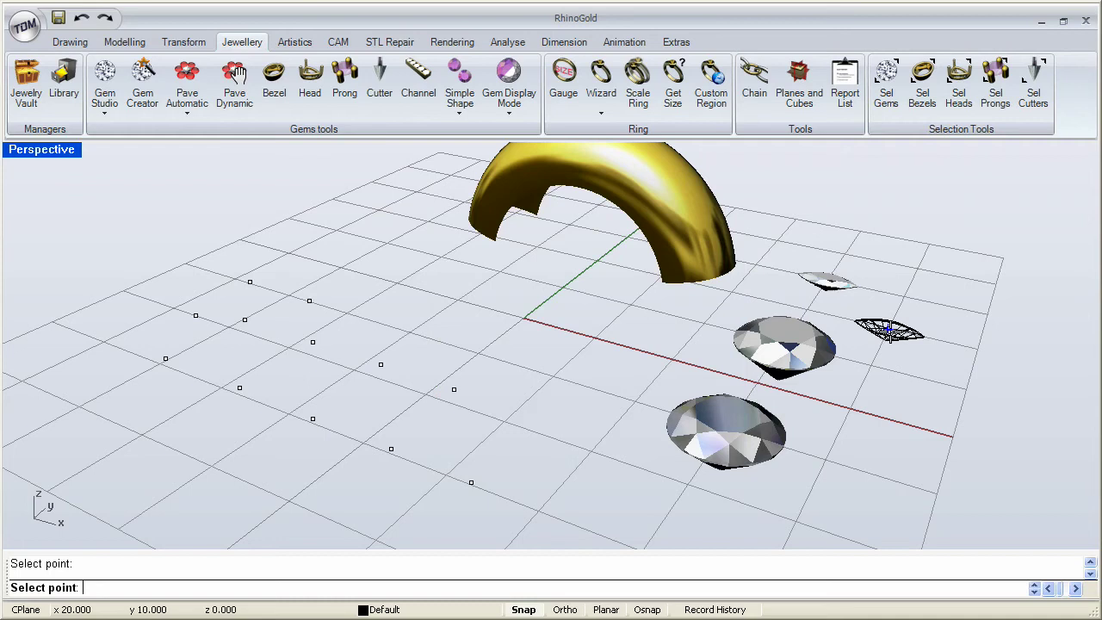
{"action": "left_click", "coordinate": [888, 329]}
{"action": "left_click", "coordinate": [850, 408]}
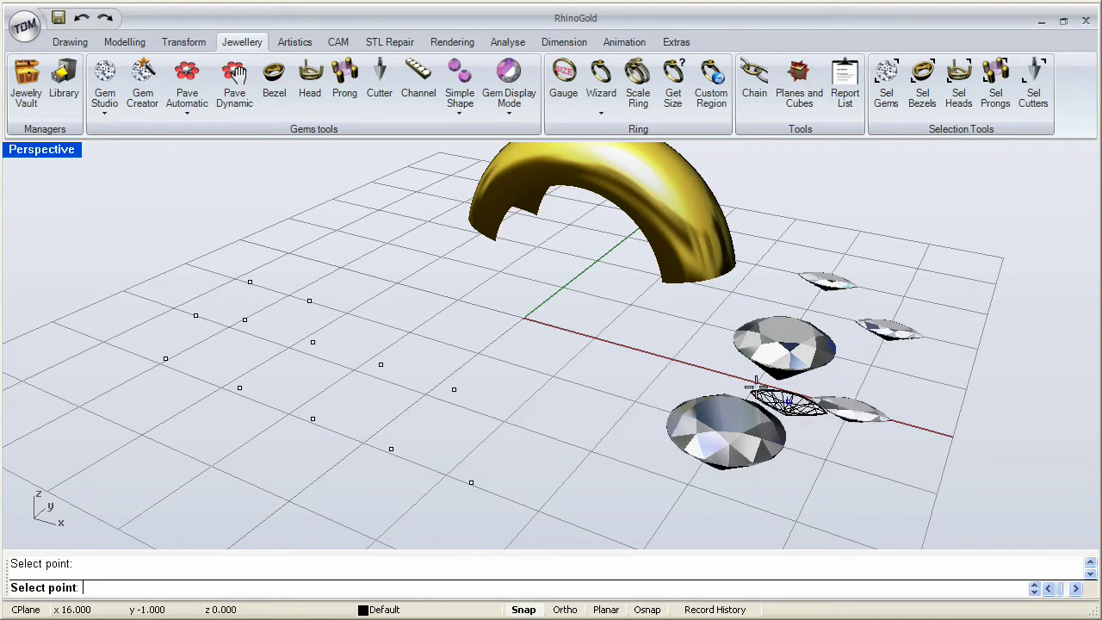
{"action": "left_click", "coordinate": [672, 360]}
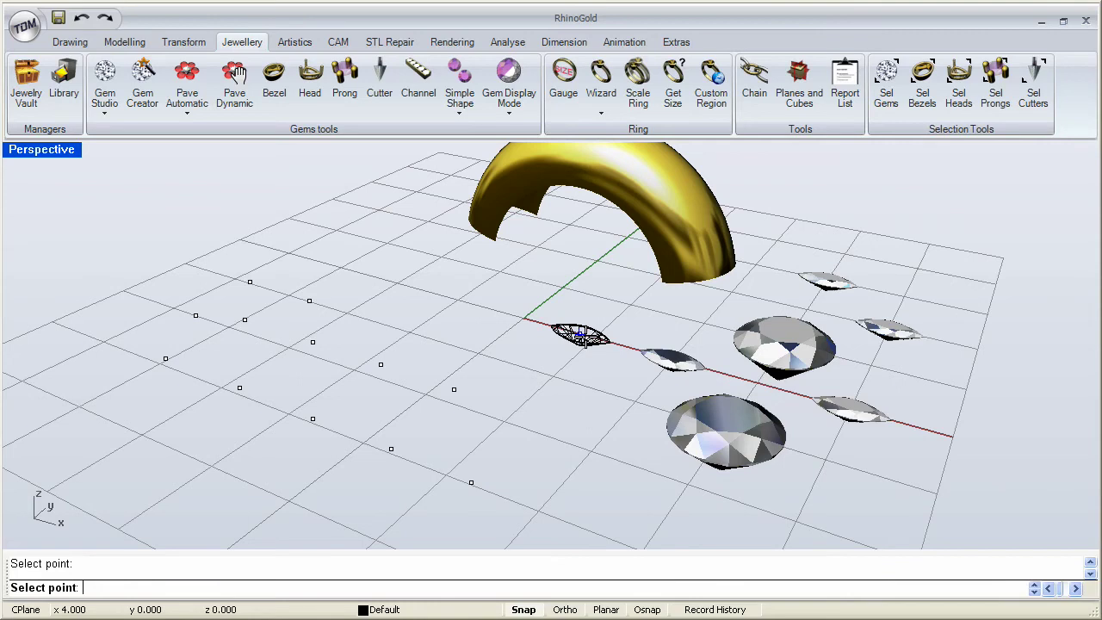
{"action": "right_click", "coordinate": [581, 336]}
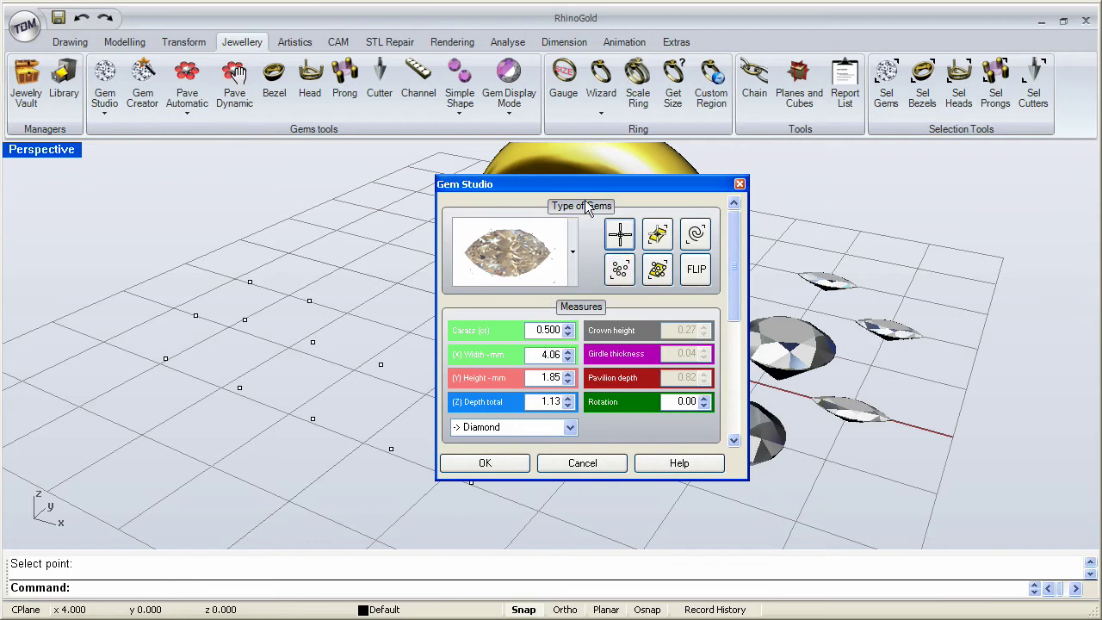
- Choose the round cut and set the gem to 0.02 carats (1.76 diameter, 1.06 depth)
{"action": "left_click_drag", "start_coordinate": [594, 185], "coordinate": [587, 214]}
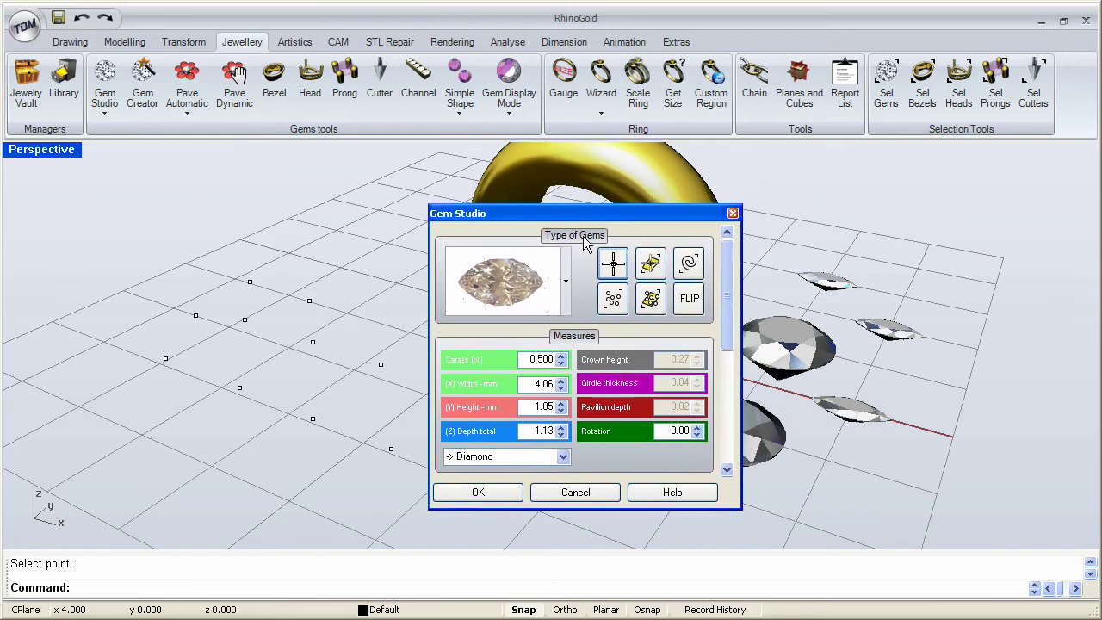
{"action": "left_click", "coordinate": [564, 297]}
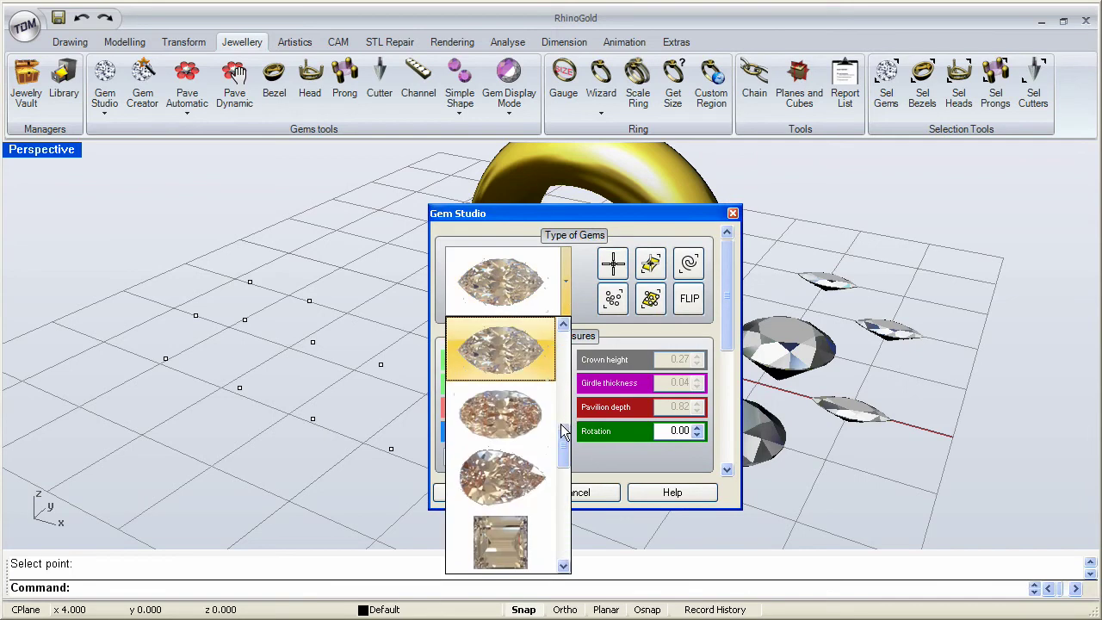
{"action": "left_click_drag", "start_coordinate": [561, 426], "coordinate": [561, 345]}
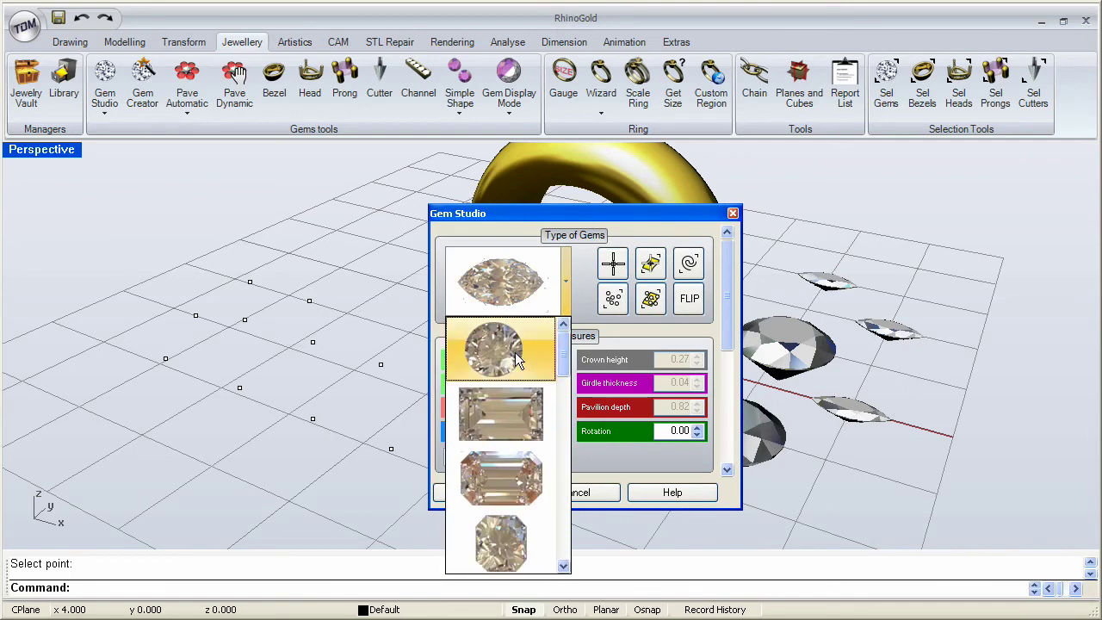
{"action": "left_click", "coordinate": [506, 353]}
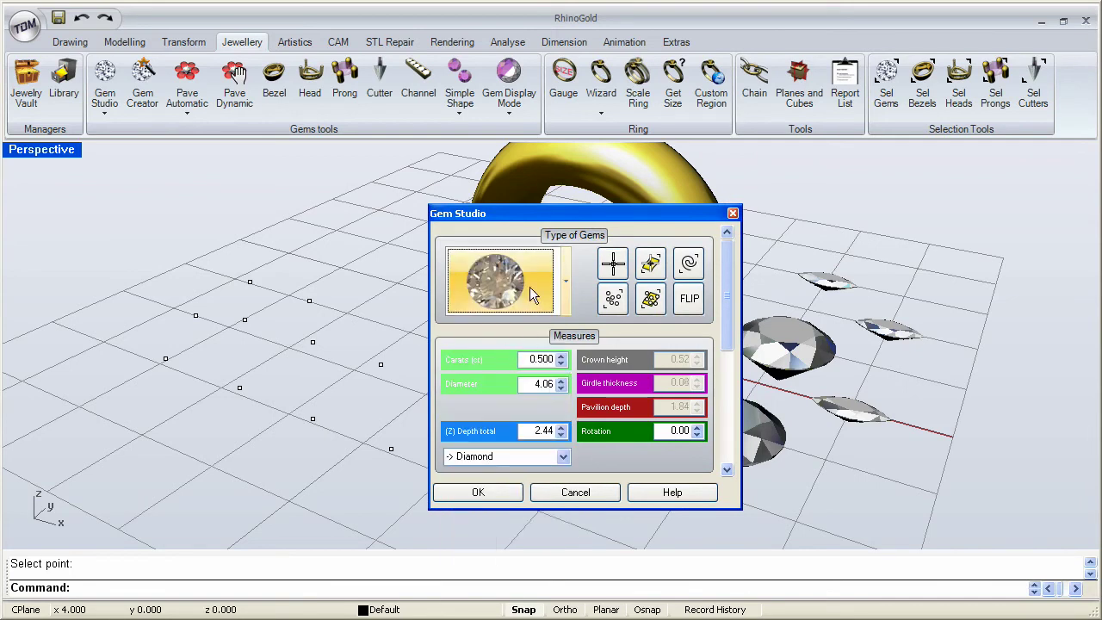
{"action": "left_click", "coordinate": [528, 359]}
{"action": "left_click_drag", "start_coordinate": [528, 359], "coordinate": [556, 361]}
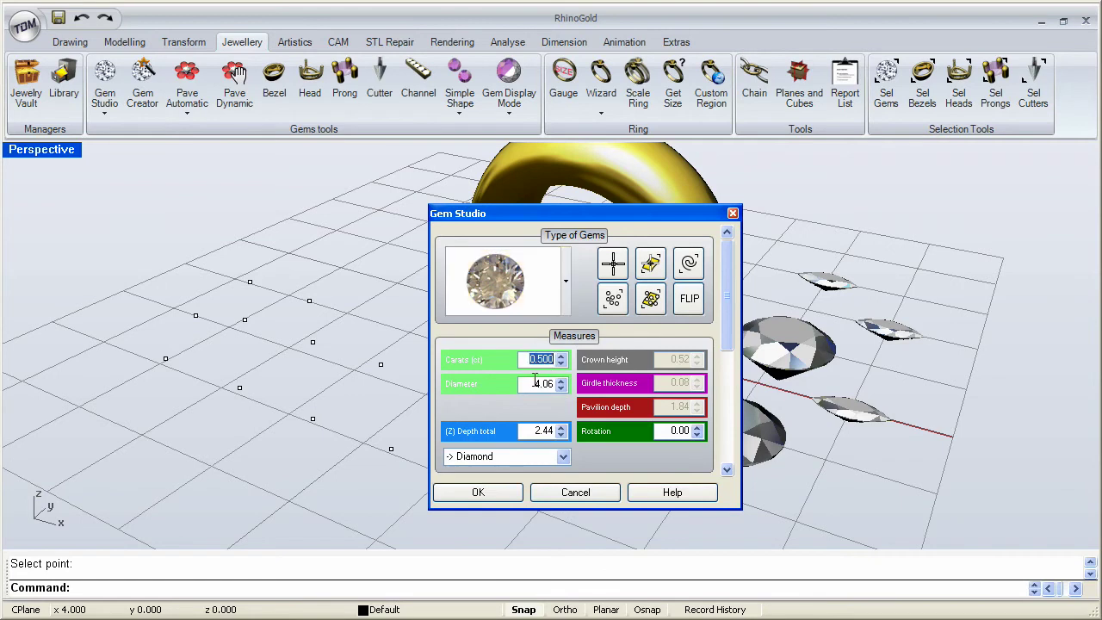
{"action": "type", "text": ".02"}
{"action": "key", "text": "Return"}
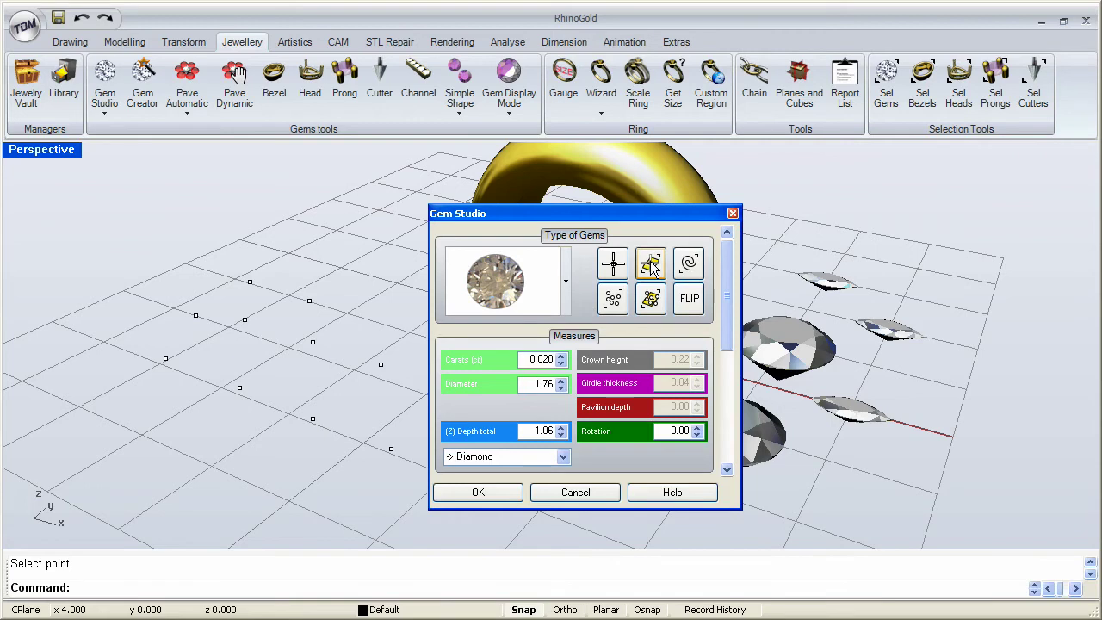
- Place five 0.020 ct round diamonds on the gold band's surface
{"action": "left_click", "coordinate": [650, 266]}
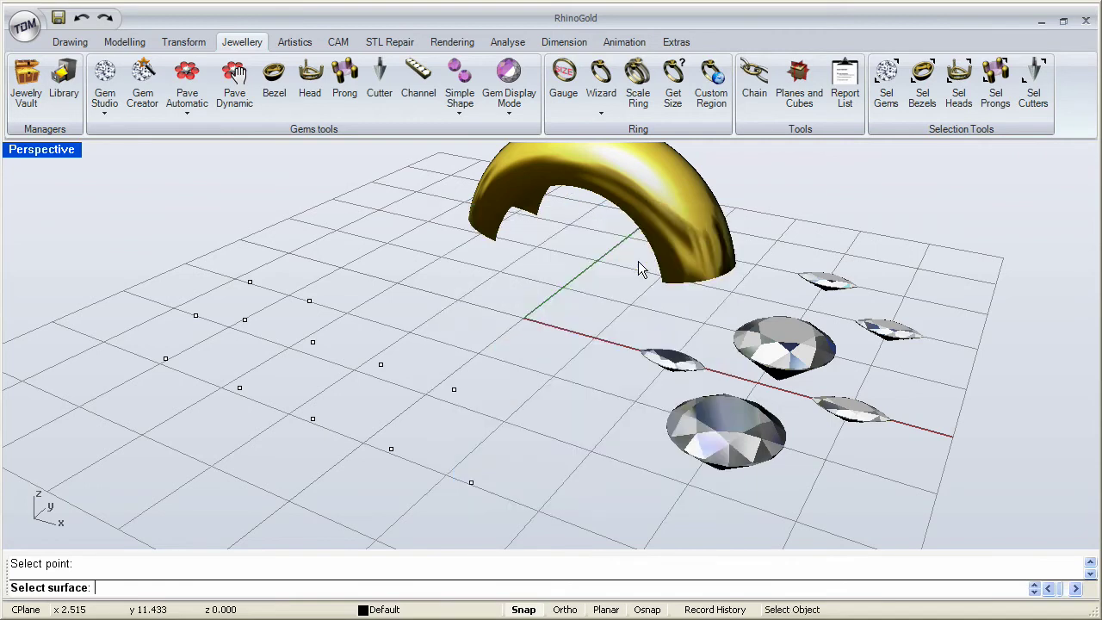
{"action": "scroll", "coordinate": [640, 264], "scroll_direction": "up", "scroll_amount": 5}
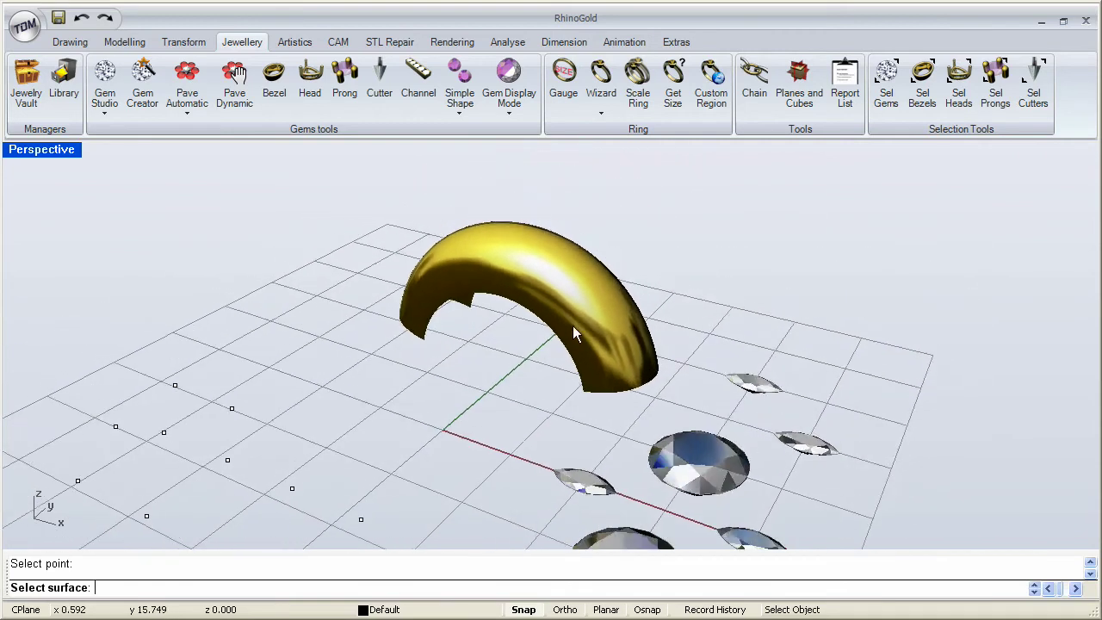
{"action": "scroll", "coordinate": [573, 305], "scroll_direction": "up", "scroll_amount": 3}
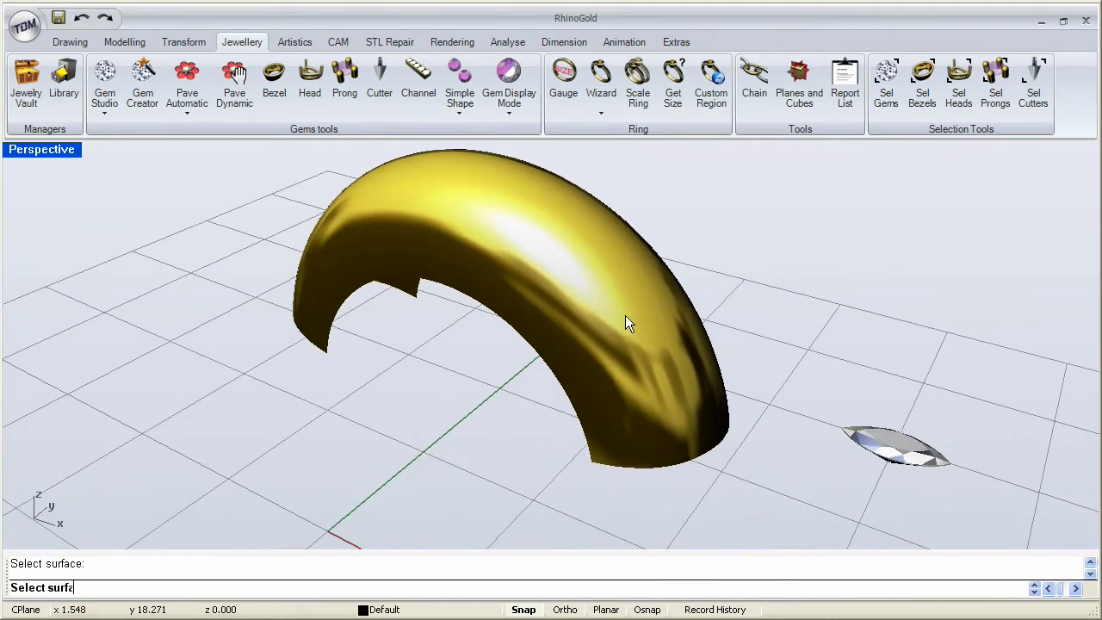
{"action": "left_click", "coordinate": [625, 315]}
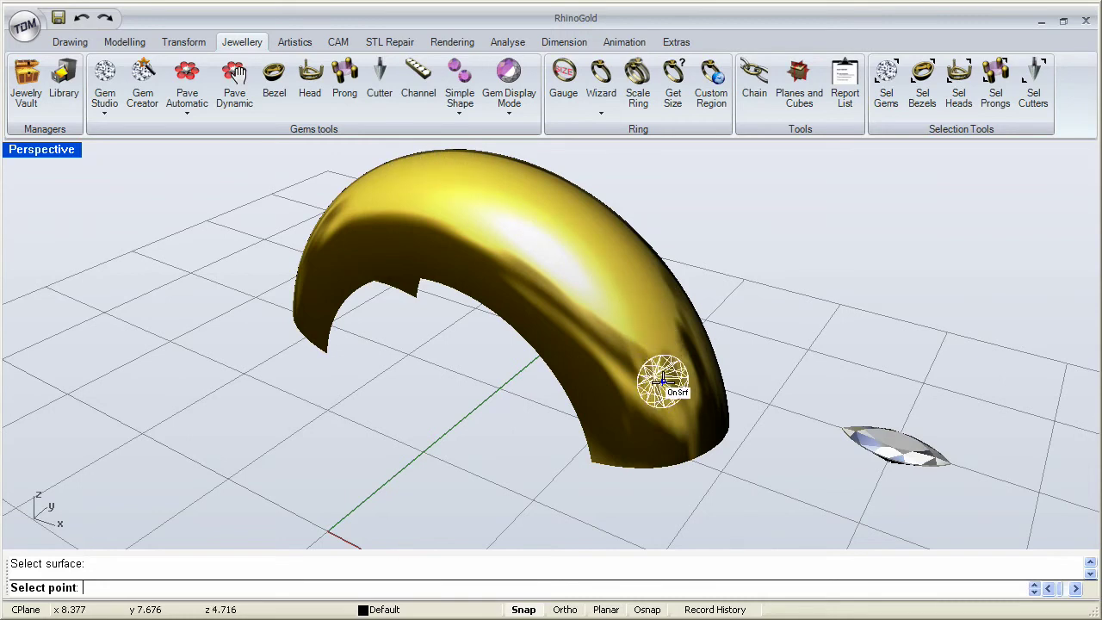
{"action": "left_click", "coordinate": [646, 421]}
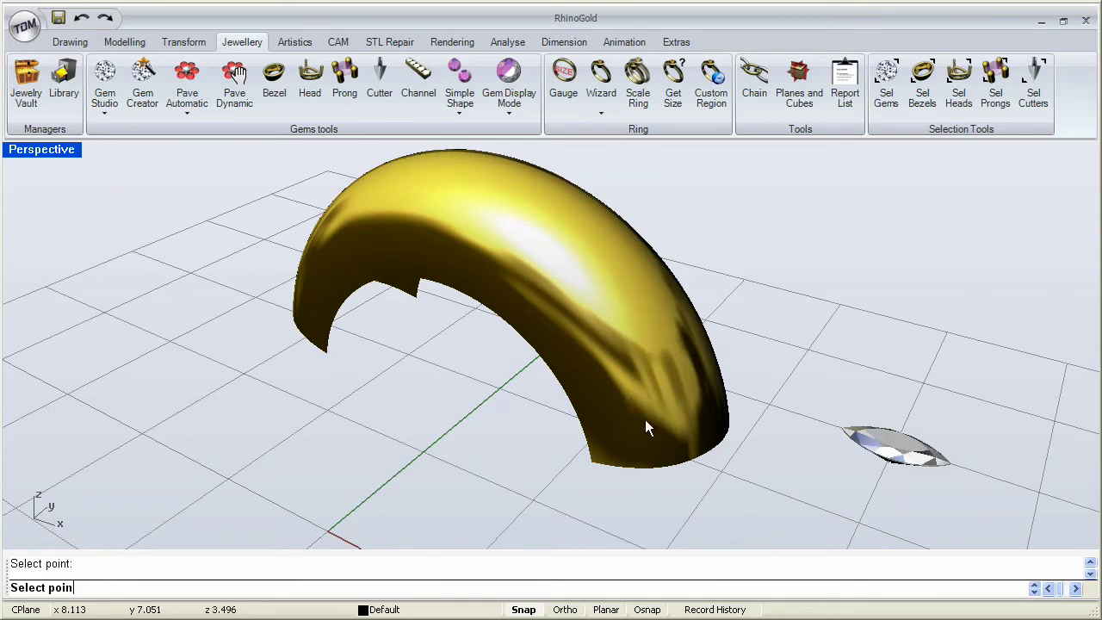
{"action": "left_click", "coordinate": [657, 361]}
{"action": "left_click", "coordinate": [599, 330]}
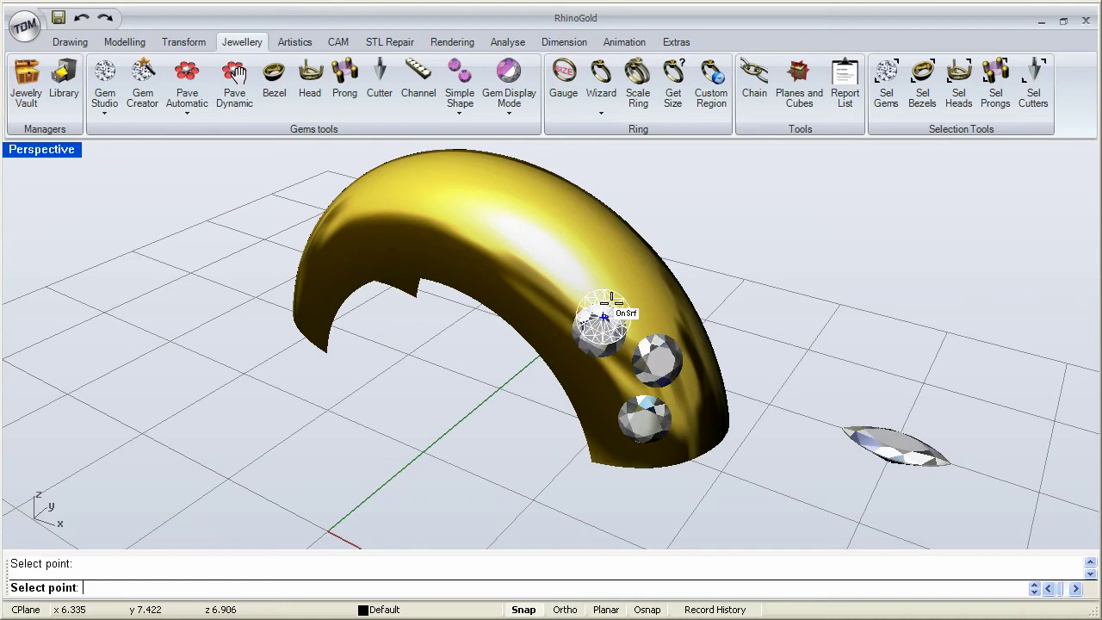
{"action": "left_click", "coordinate": [647, 294]}
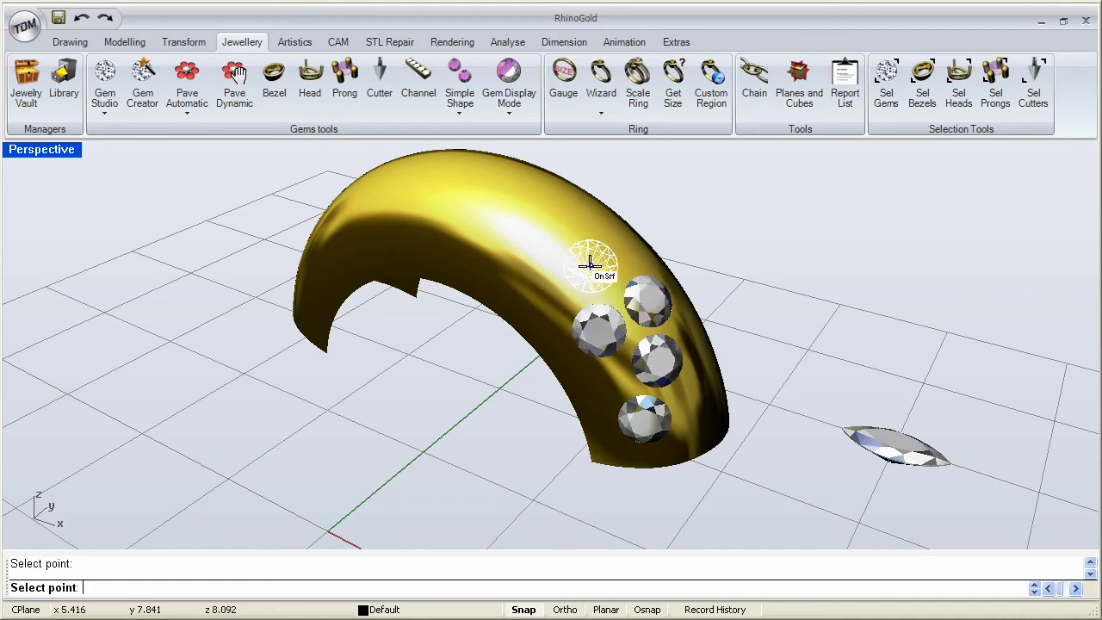
{"action": "left_click", "coordinate": [590, 267]}
{"action": "right_click_drag", "start_coordinate": [546, 253], "coordinate": [435, 306]}
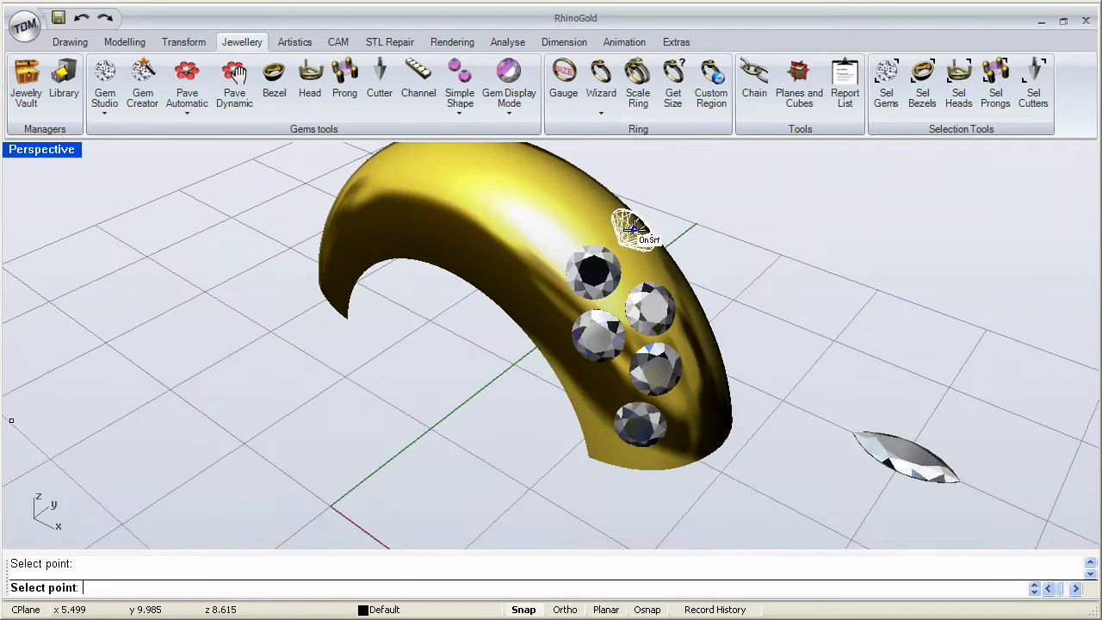
{"action": "right_click", "coordinate": [676, 245]}
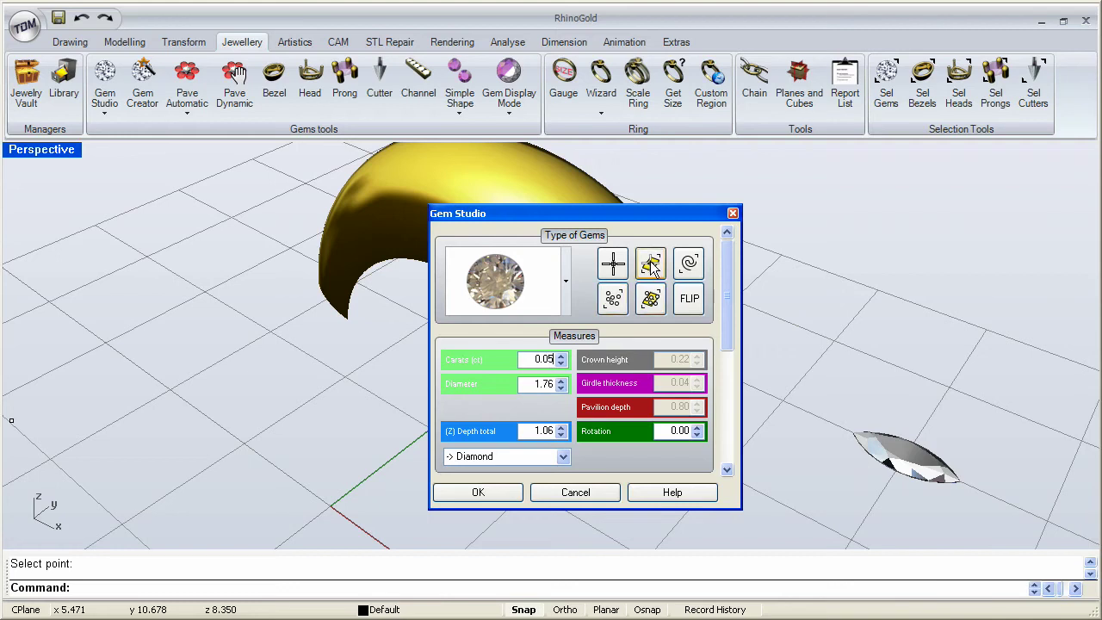
- Add three 0.050 ct round diamonds along the top of the band
{"action": "left_click", "coordinate": [652, 268]}
{"action": "left_click", "coordinate": [652, 269]}
{"action": "left_click", "coordinate": [556, 238]}
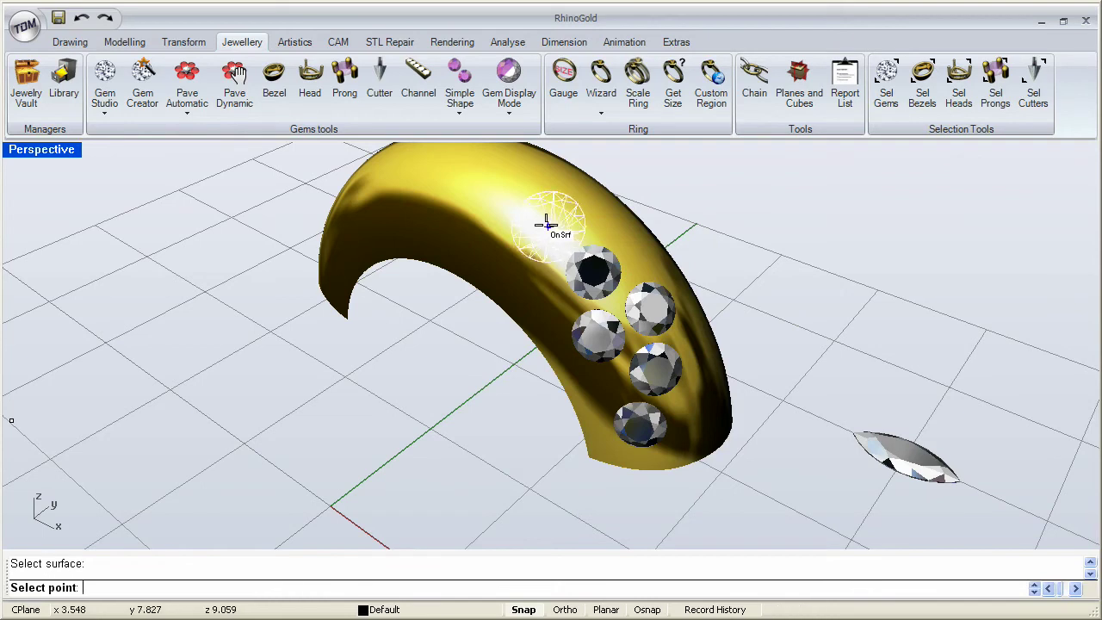
{"action": "left_click", "coordinate": [555, 199]}
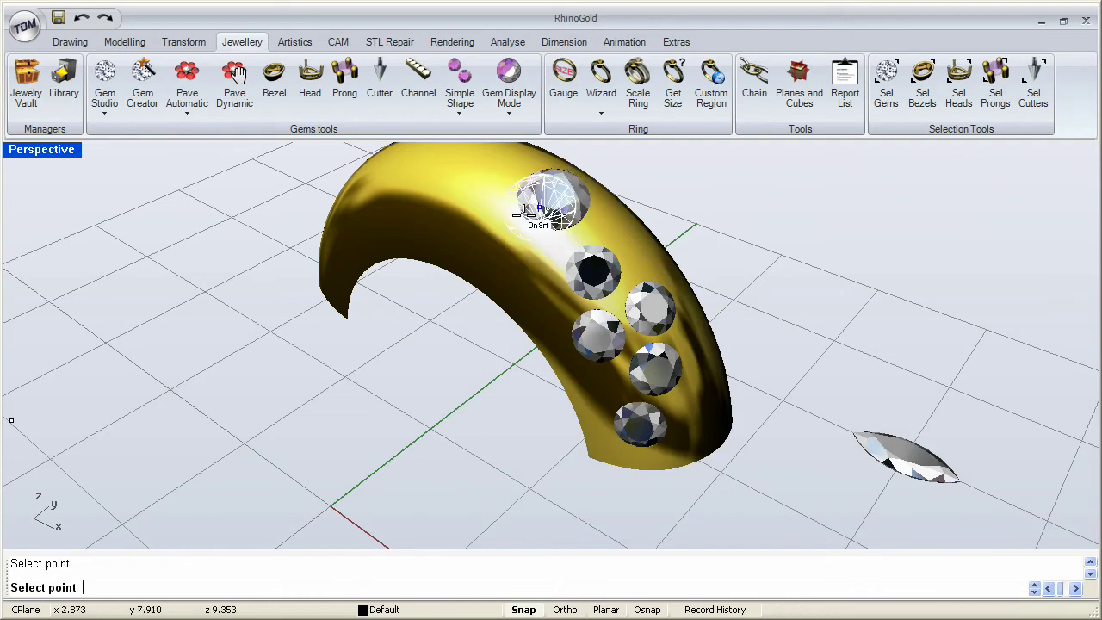
{"action": "right_click_drag", "start_coordinate": [509, 240], "coordinate": [455, 253]}
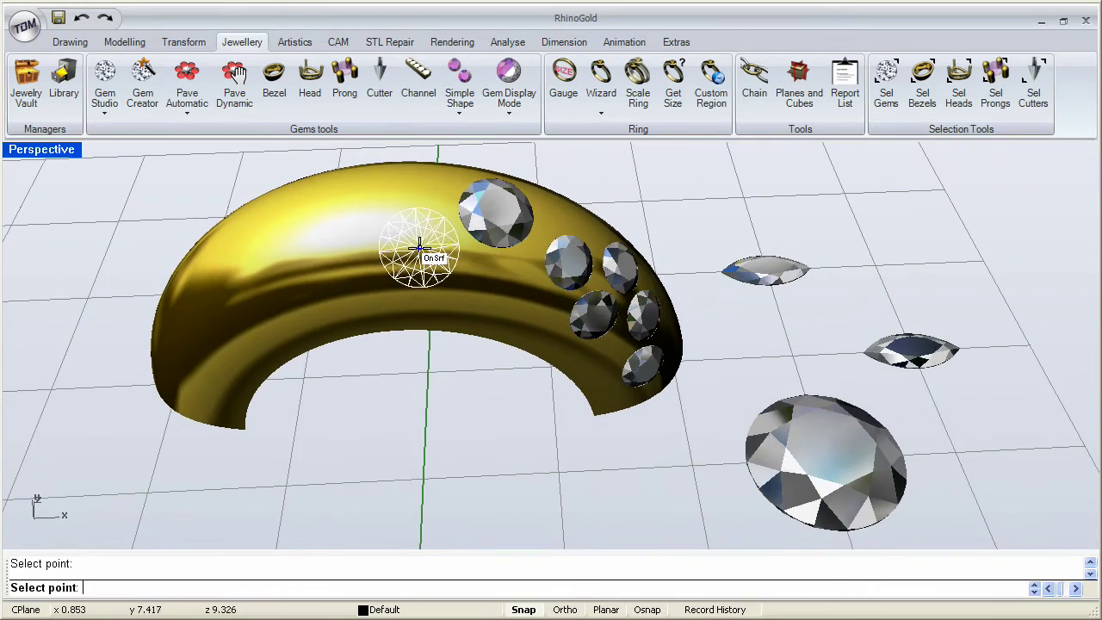
{"action": "left_click", "coordinate": [419, 246]}
{"action": "left_click", "coordinate": [332, 226]}
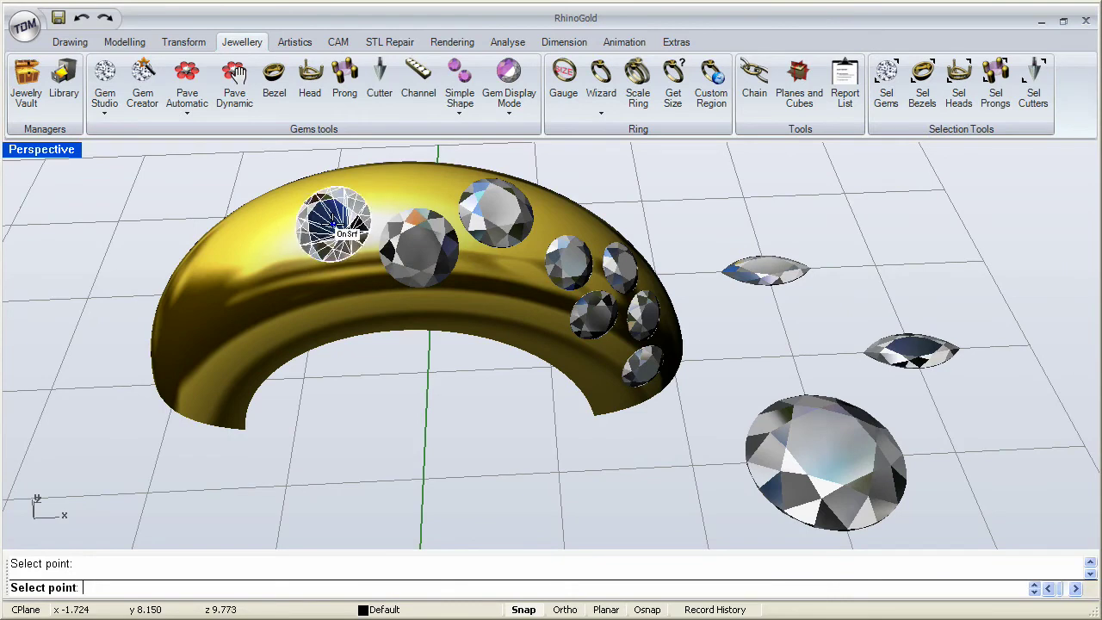
{"action": "right_click", "coordinate": [537, 258]}
{"action": "left_click", "coordinate": [566, 284]}
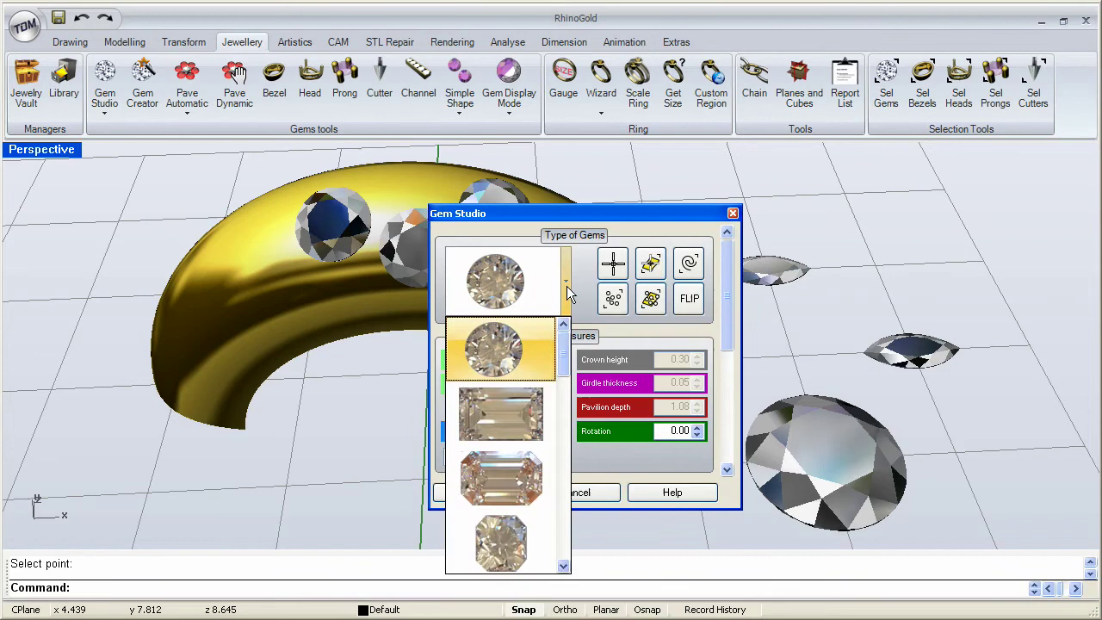
- Choose the square step cut and place three square stones at the band's left end
{"action": "left_click_drag", "start_coordinate": [563, 365], "coordinate": [567, 483]}
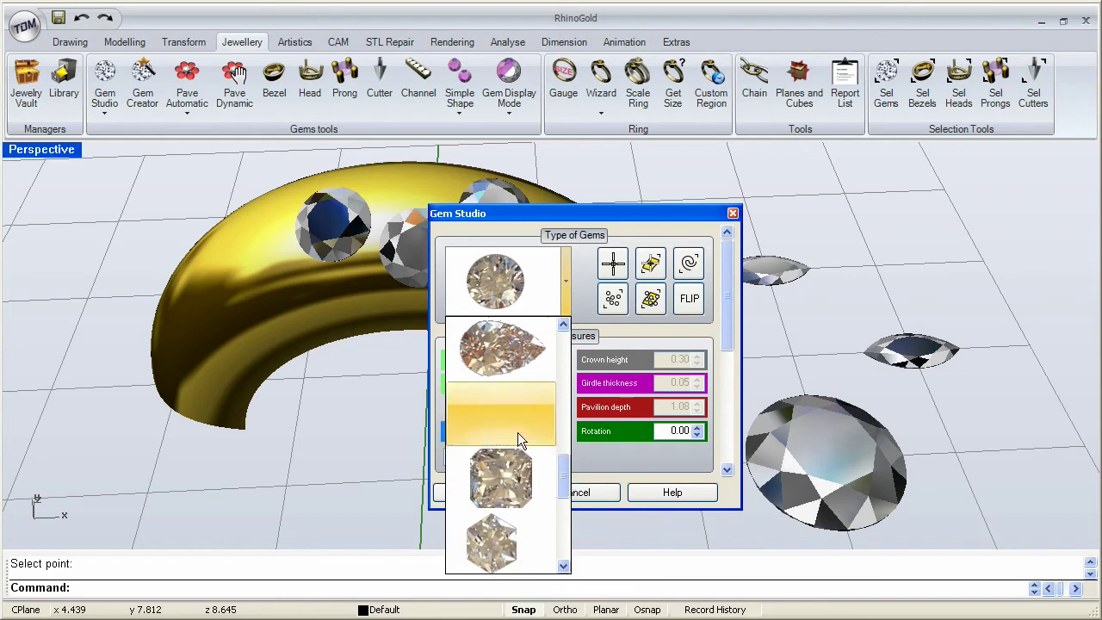
{"action": "left_click", "coordinate": [510, 415]}
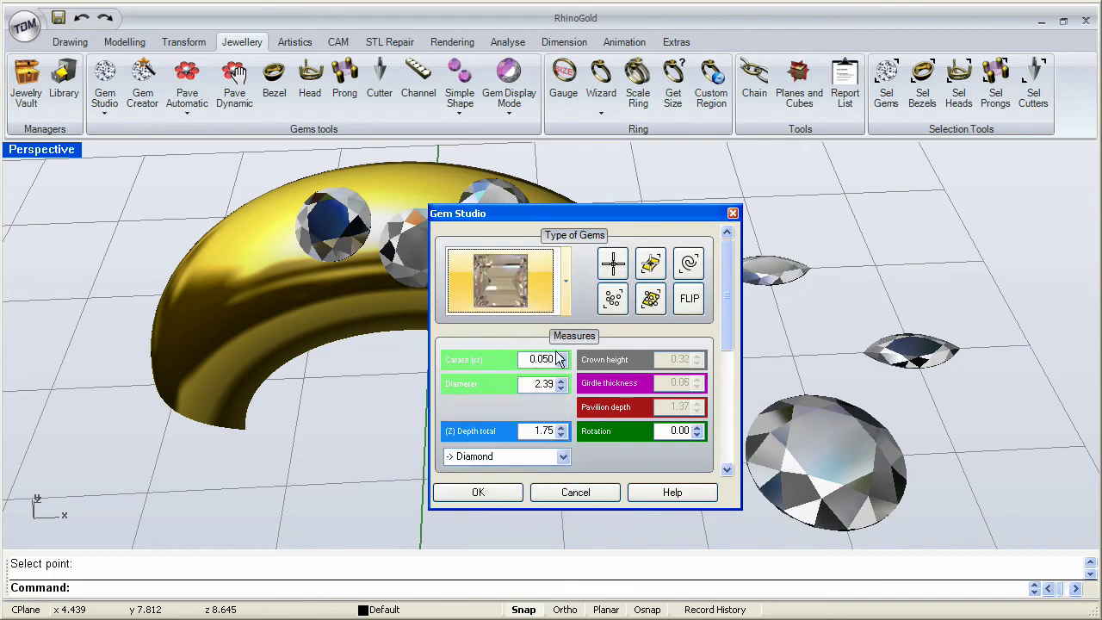
{"action": "left_click", "coordinate": [653, 267]}
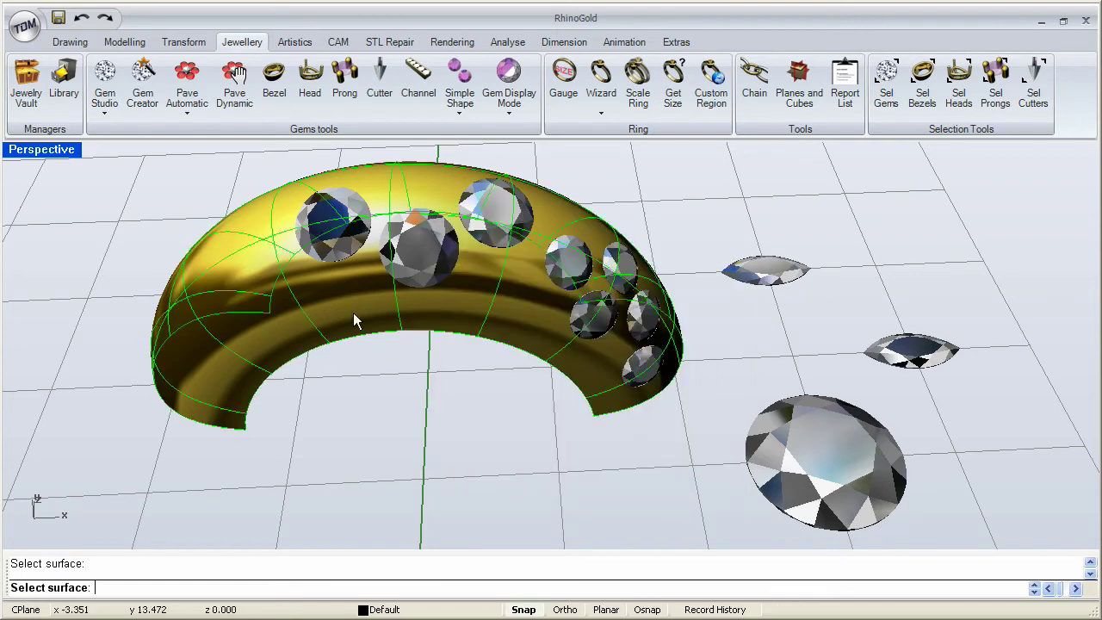
{"action": "left_click", "coordinate": [237, 249]}
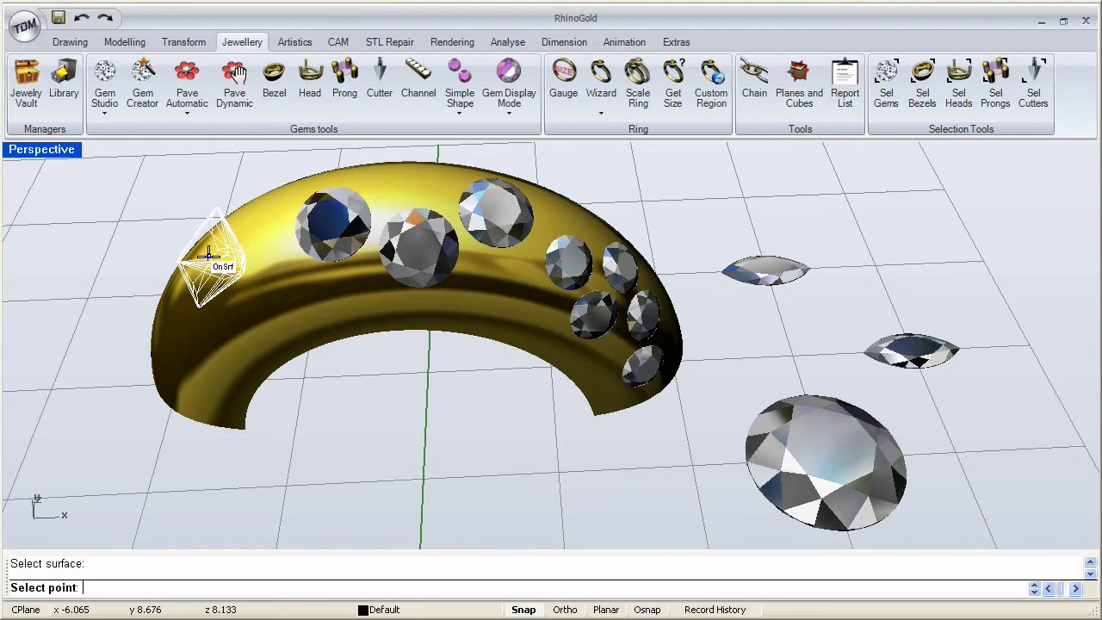
{"action": "left_click", "coordinate": [231, 248]}
{"action": "left_click", "coordinate": [203, 338]}
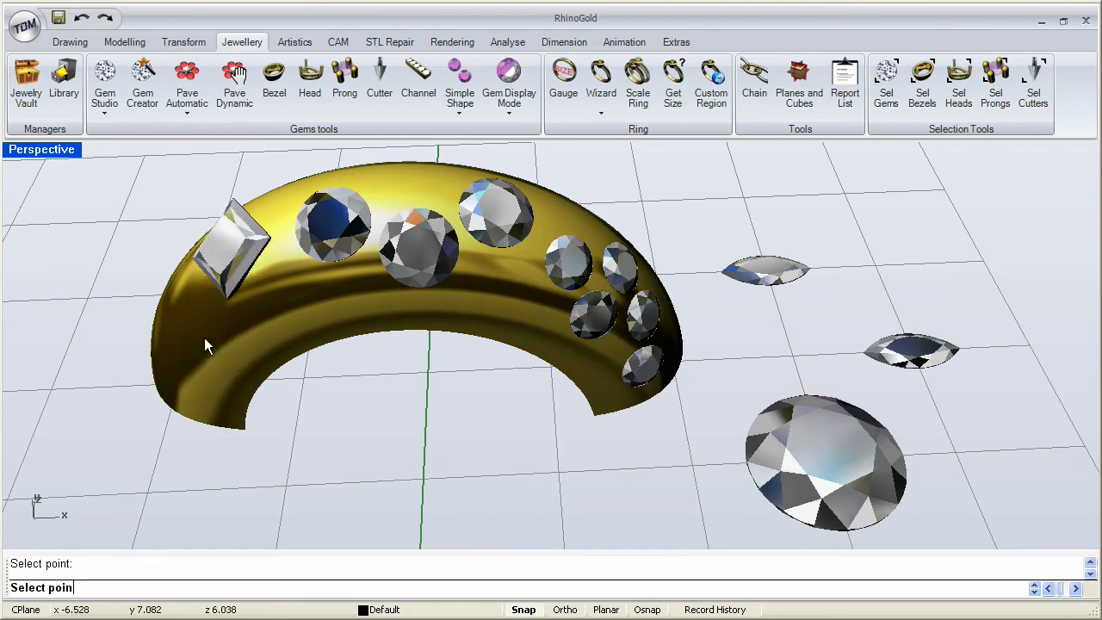
{"action": "left_click", "coordinate": [291, 312]}
- Place another square stone on the ring's top
{"action": "right_click_drag", "start_coordinate": [344, 319], "coordinate": [496, 201]}
{"action": "scroll", "coordinate": [495, 202], "scroll_direction": "down", "scroll_amount": 3}
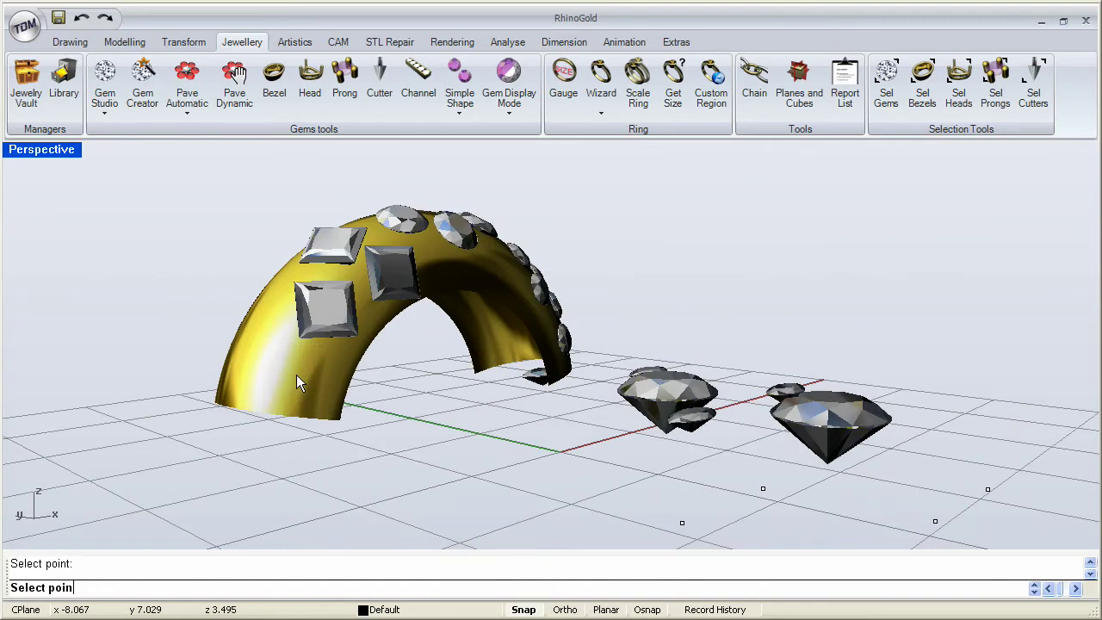
{"action": "right_click_drag", "start_coordinate": [334, 356], "coordinate": [582, 327]}
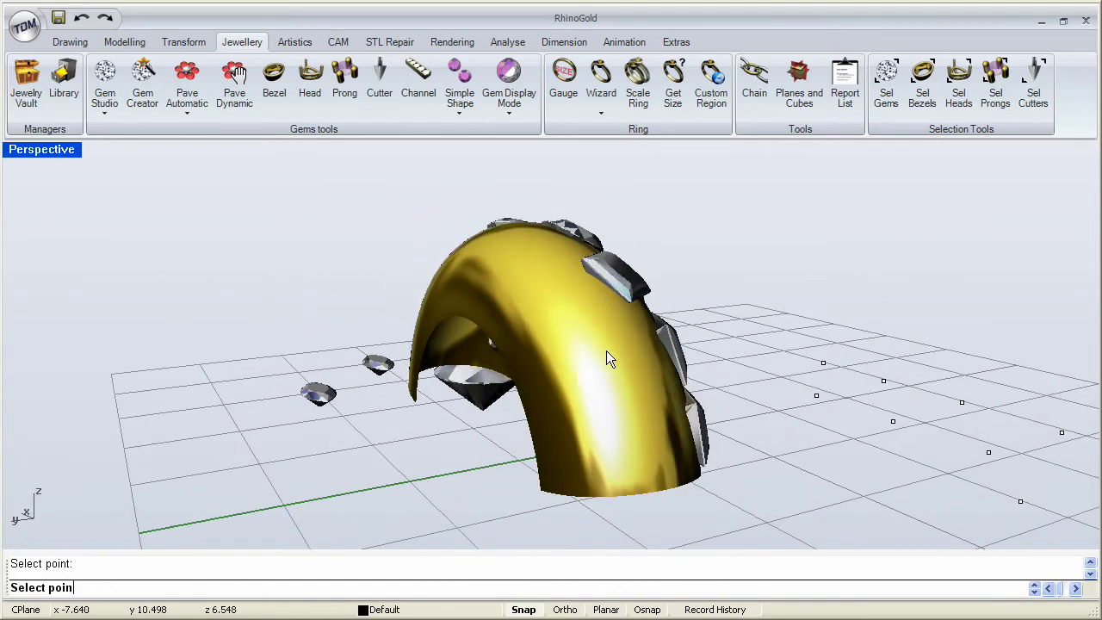
{"action": "right_click_drag", "start_coordinate": [510, 297], "coordinate": [648, 311]}
{"action": "left_click", "coordinate": [654, 313]}
{"action": "right_click_drag", "start_coordinate": [602, 364], "coordinate": [284, 316]}
{"action": "scroll", "coordinate": [359, 300], "scroll_direction": "down", "scroll_amount": 5}
- Switch to the Trillion cut and drop 0.050 ct trillions on the marked grid points
{"action": "right_click", "coordinate": [367, 347]}
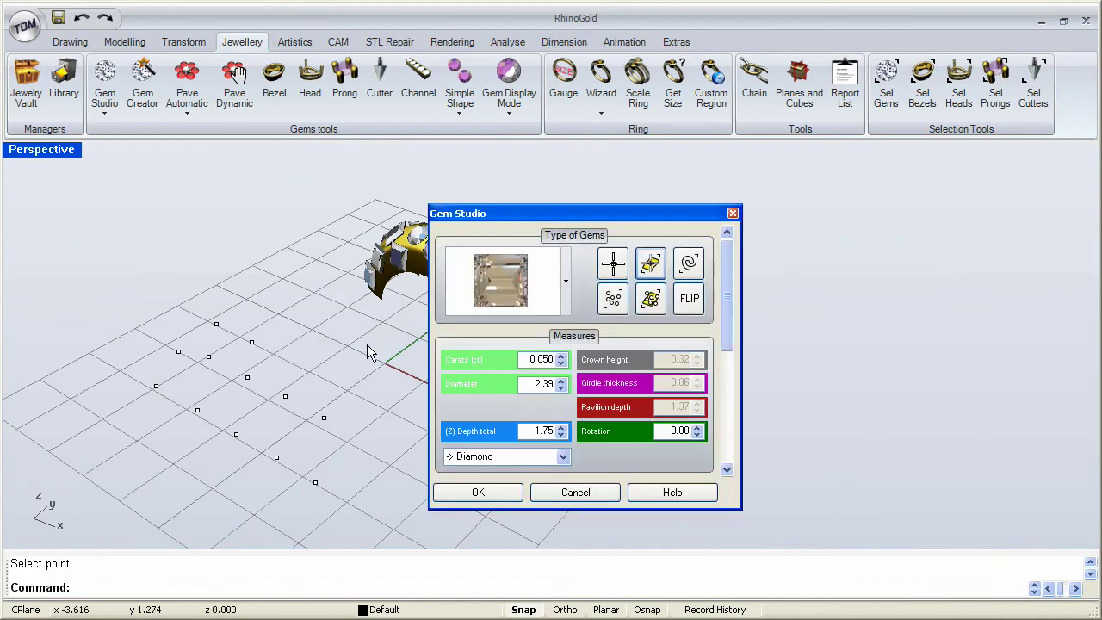
{"action": "left_click", "coordinate": [564, 301]}
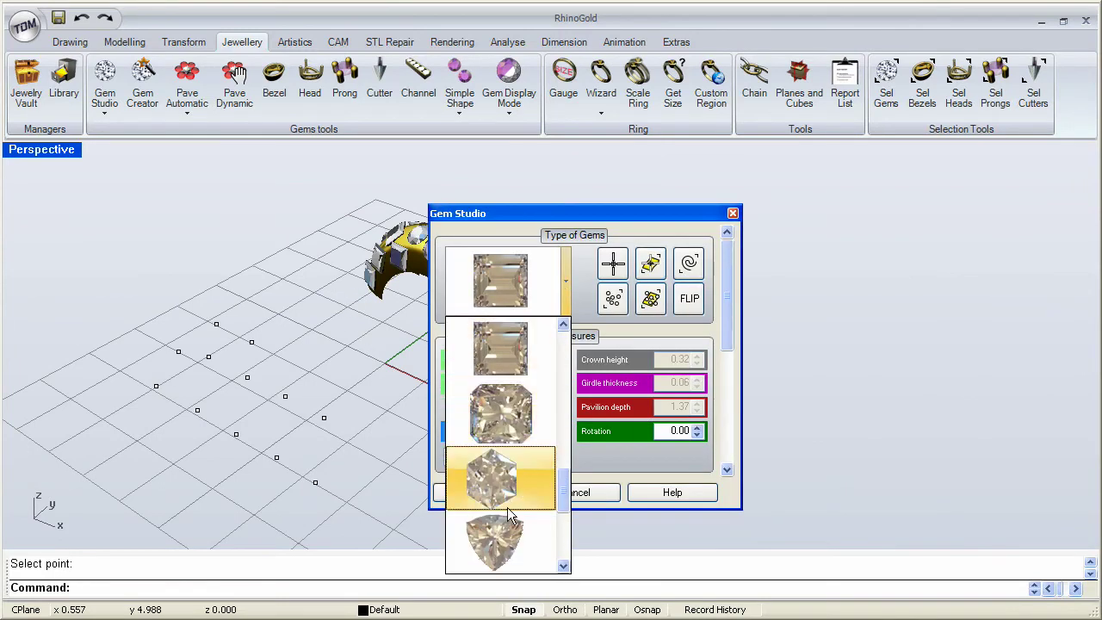
{"action": "scroll", "coordinate": [506, 507], "scroll_direction": "down", "scroll_amount": 3}
{"action": "left_click", "coordinate": [498, 348]}
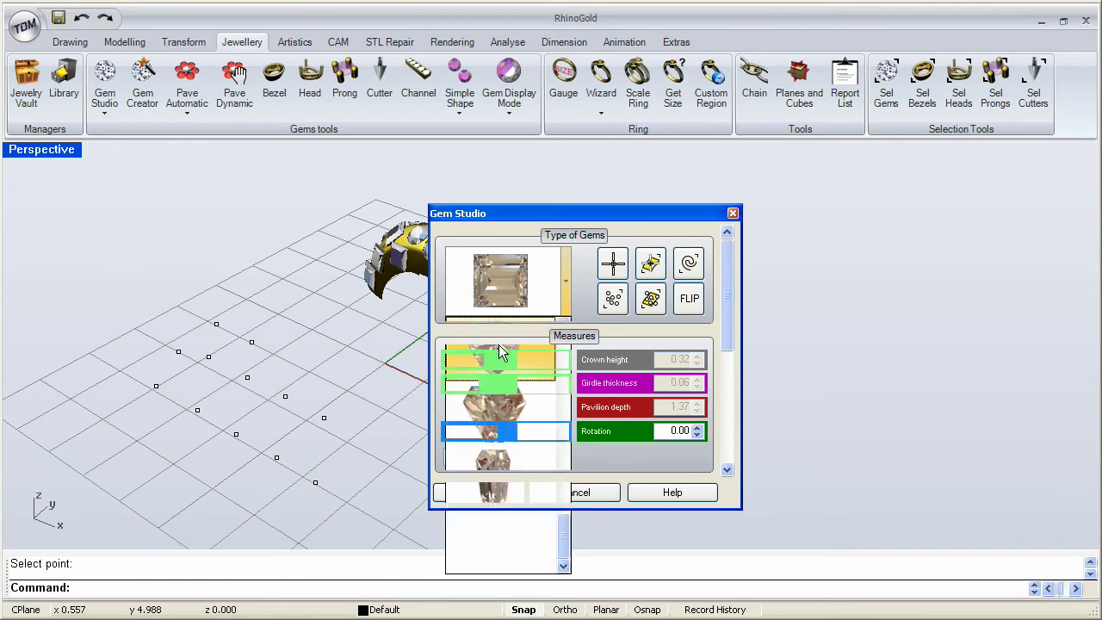
{"action": "left_click", "coordinate": [615, 300]}
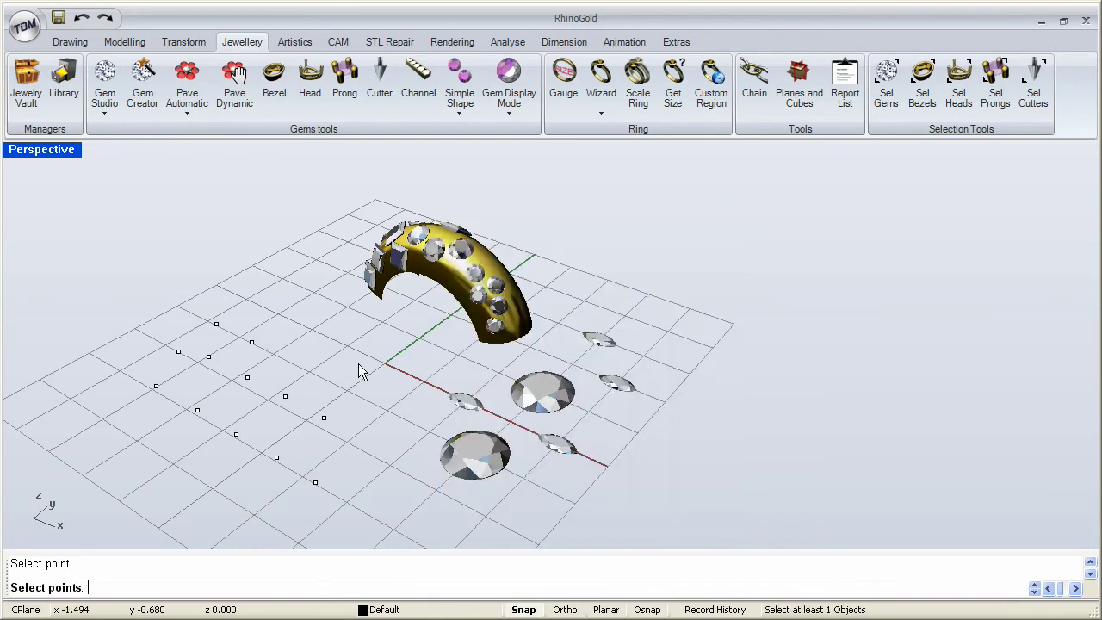
{"action": "left_click", "coordinate": [216, 325]}
{"action": "left_click", "coordinate": [208, 356]}
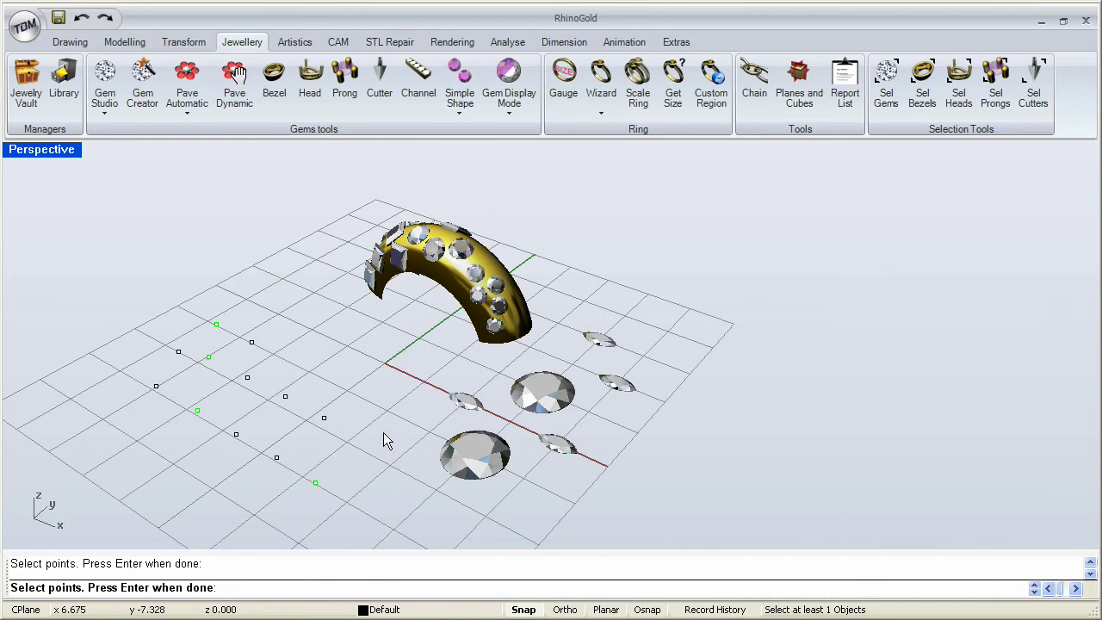
{"action": "key", "text": "Return"}
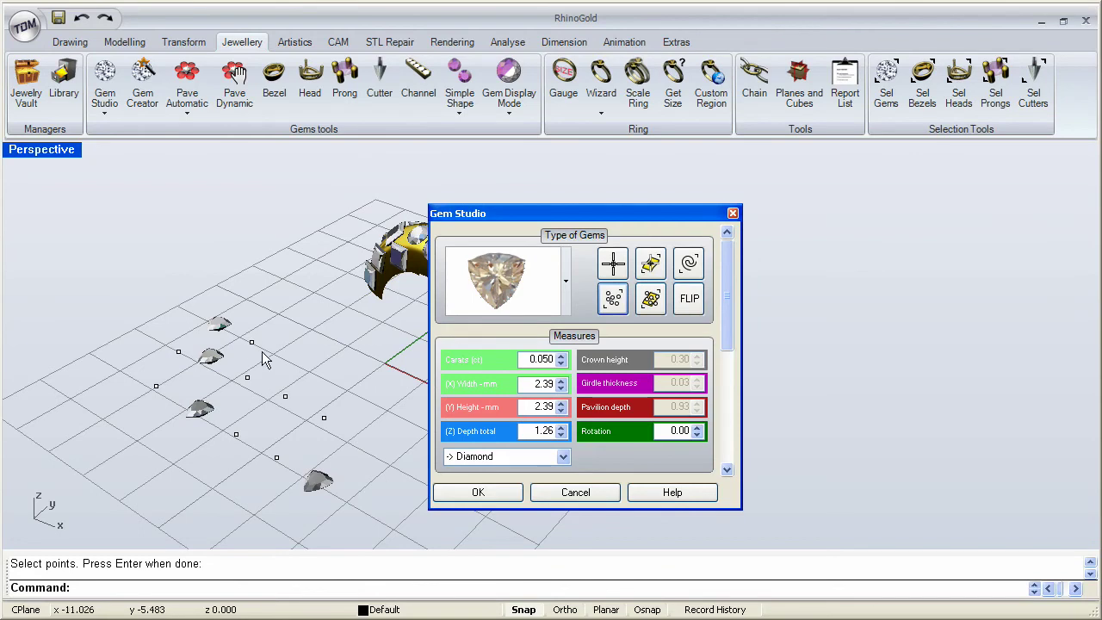
- Move Gem Studio aside, review the rows in its List of Gems, and confirm with OK
{"action": "mouse_move", "coordinate": [263, 357]}
{"action": "right_mouse_down"}
{"action": "mouse_move", "coordinate": [332, 356]}
{"action": "mouse_move", "coordinate": [239, 342]}
{"action": "mouse_move", "coordinate": [265, 356]}
{"action": "right_mouse_up"}
{"action": "left_click_drag", "start_coordinate": [571, 212], "coordinate": [632, 198]}
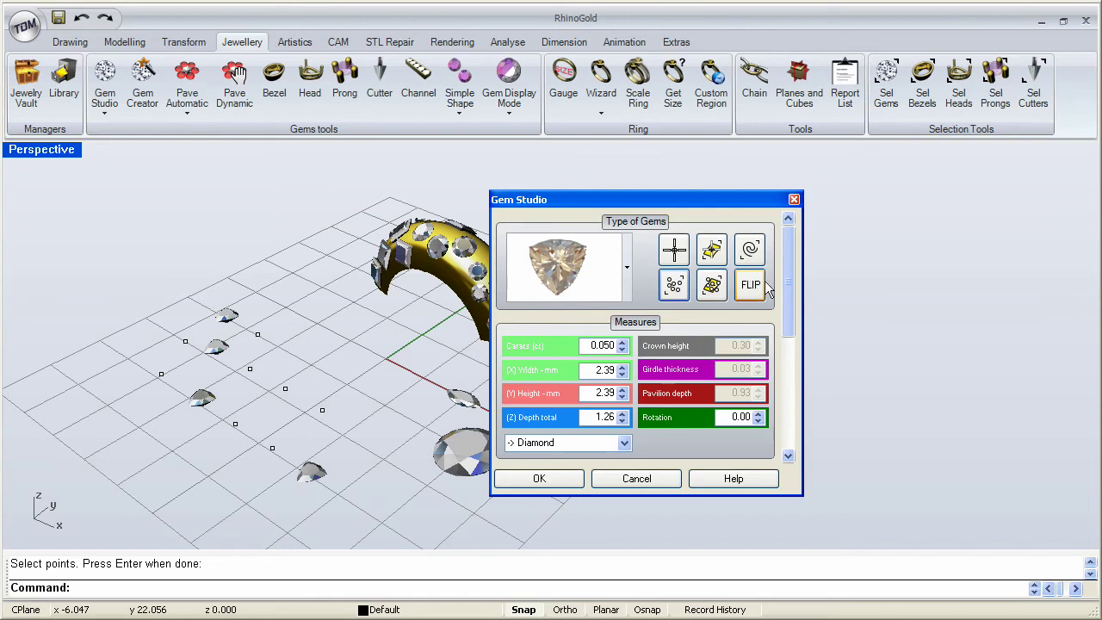
{"action": "left_click_drag", "start_coordinate": [787, 273], "coordinate": [784, 395]}
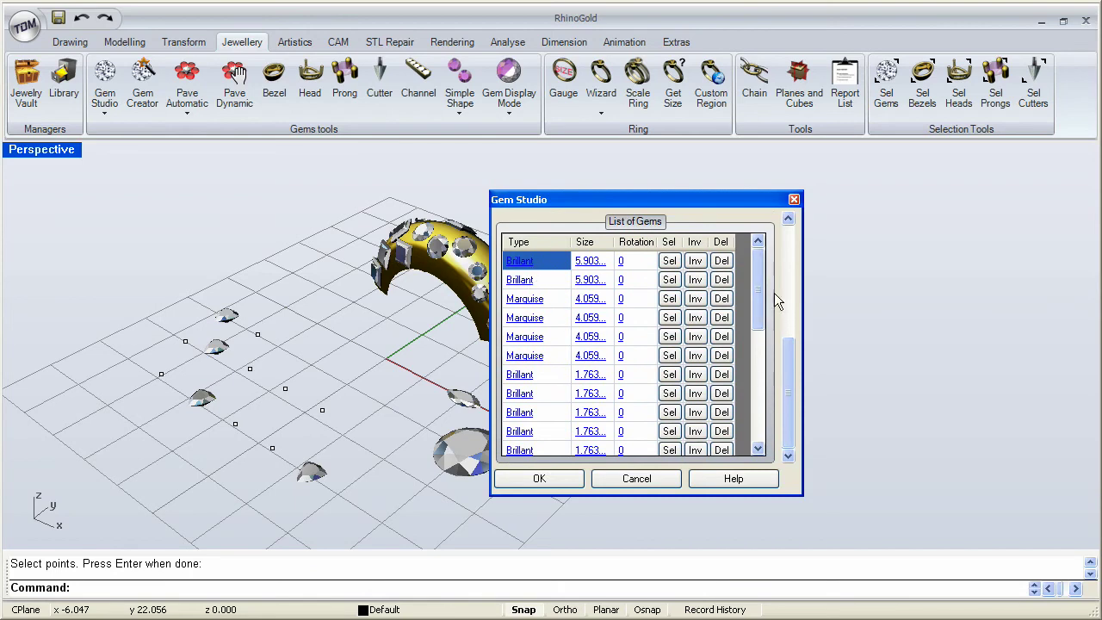
{"action": "left_click_drag", "start_coordinate": [758, 289], "coordinate": [751, 424]}
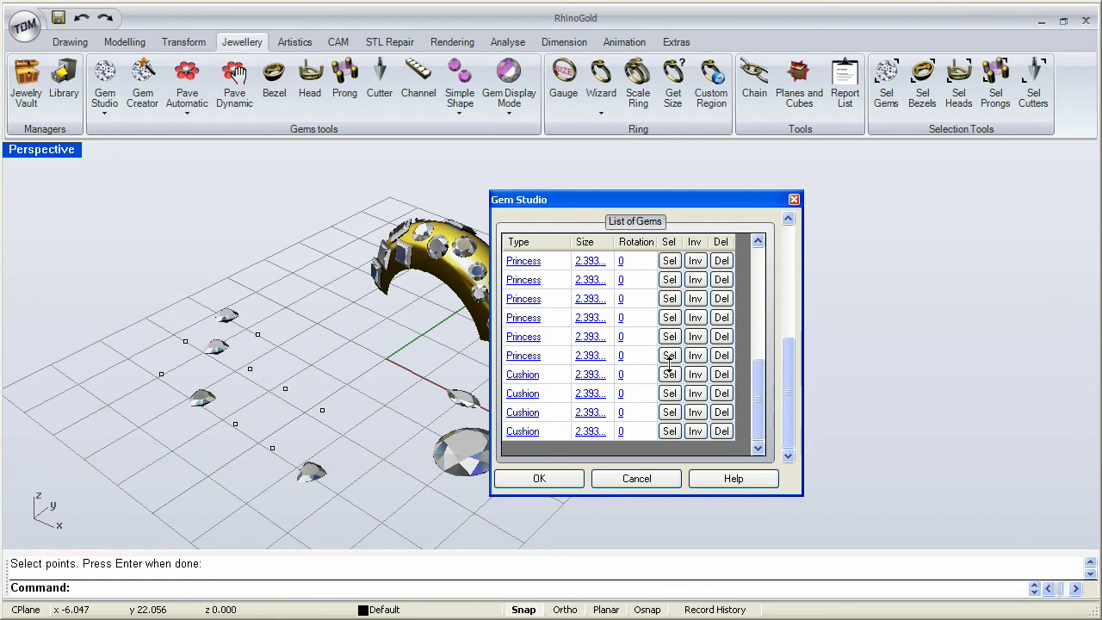
{"action": "mouse_move", "coordinate": [760, 389]}
{"action": "left_mouse_down"}
{"action": "mouse_move", "coordinate": [751, 278]}
{"action": "mouse_move", "coordinate": [750, 394]}
{"action": "left_mouse_up"}
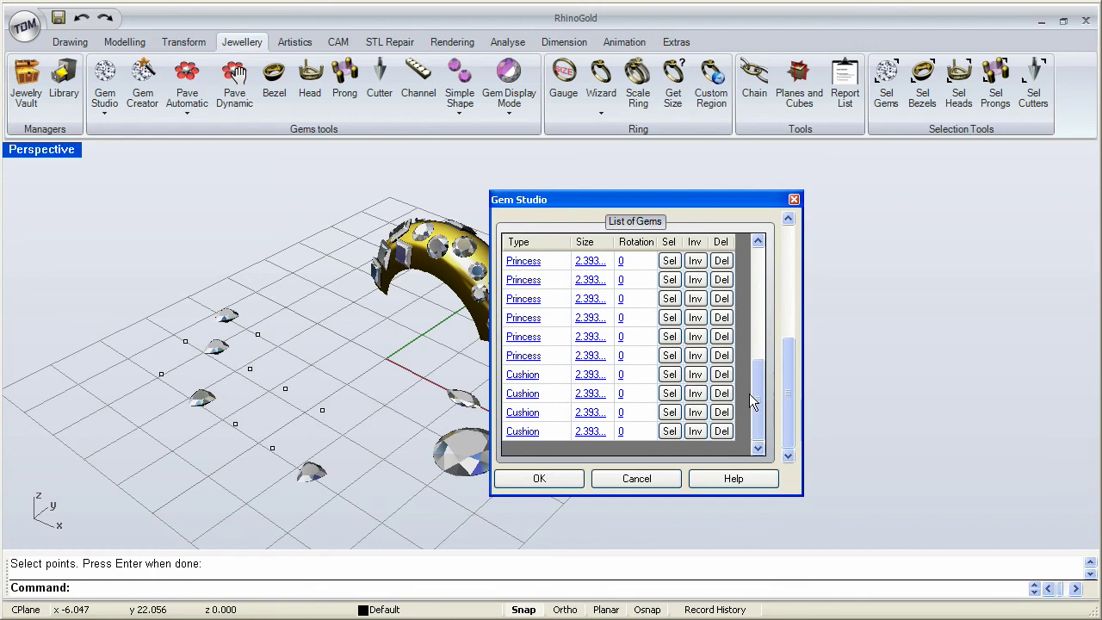
{"action": "left_click", "coordinate": [560, 479]}
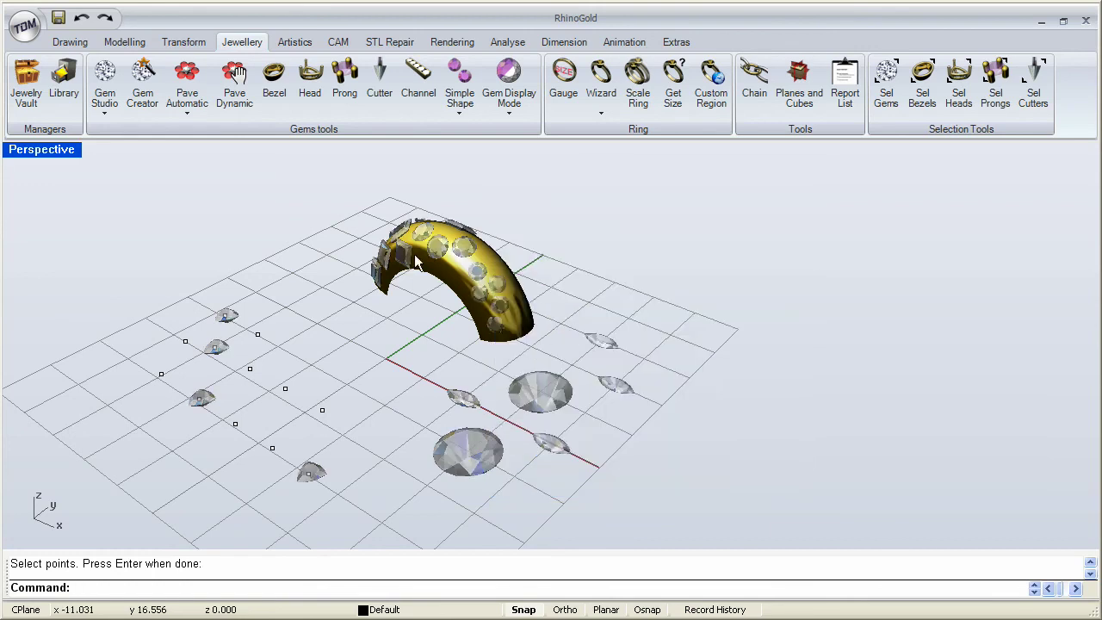
- Open the TDM Browser and select the first Gem listed under Size 5.90
{"action": "right_click_drag", "start_coordinate": [508, 331], "coordinate": [505, 291]}
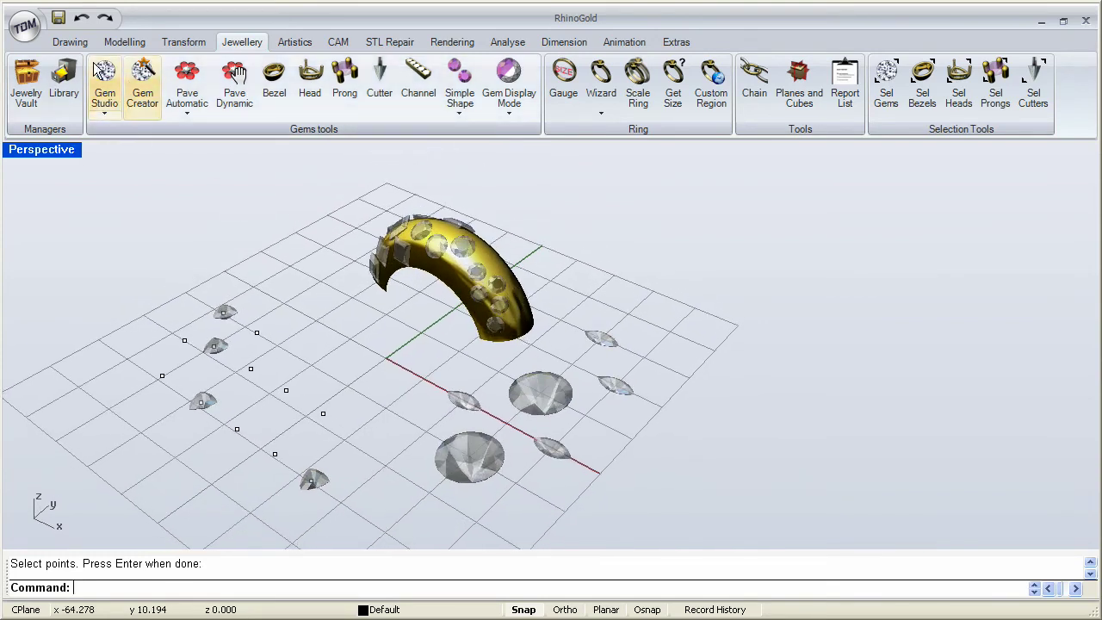
{"action": "left_click", "coordinate": [24, 26]}
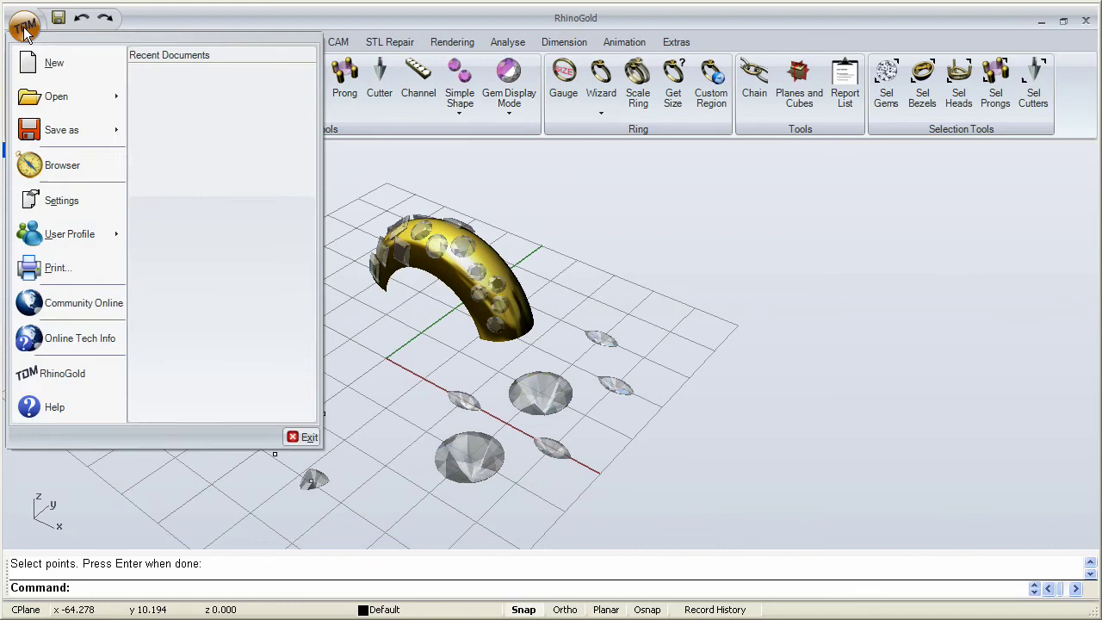
{"action": "left_click", "coordinate": [61, 170]}
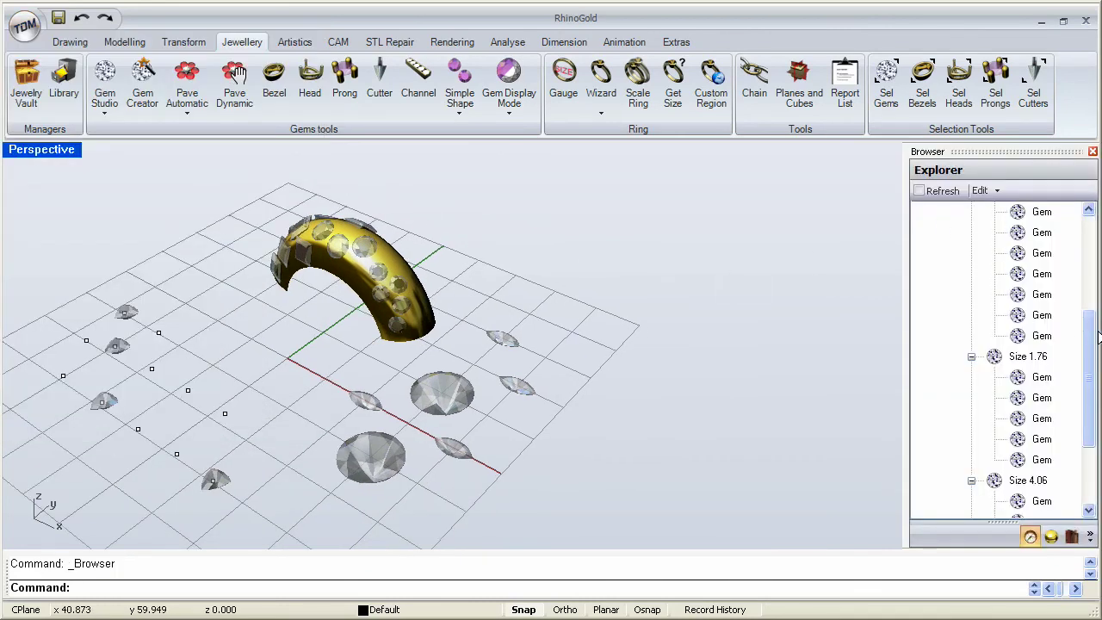
{"action": "left_click_drag", "start_coordinate": [1090, 340], "coordinate": [1081, 439]}
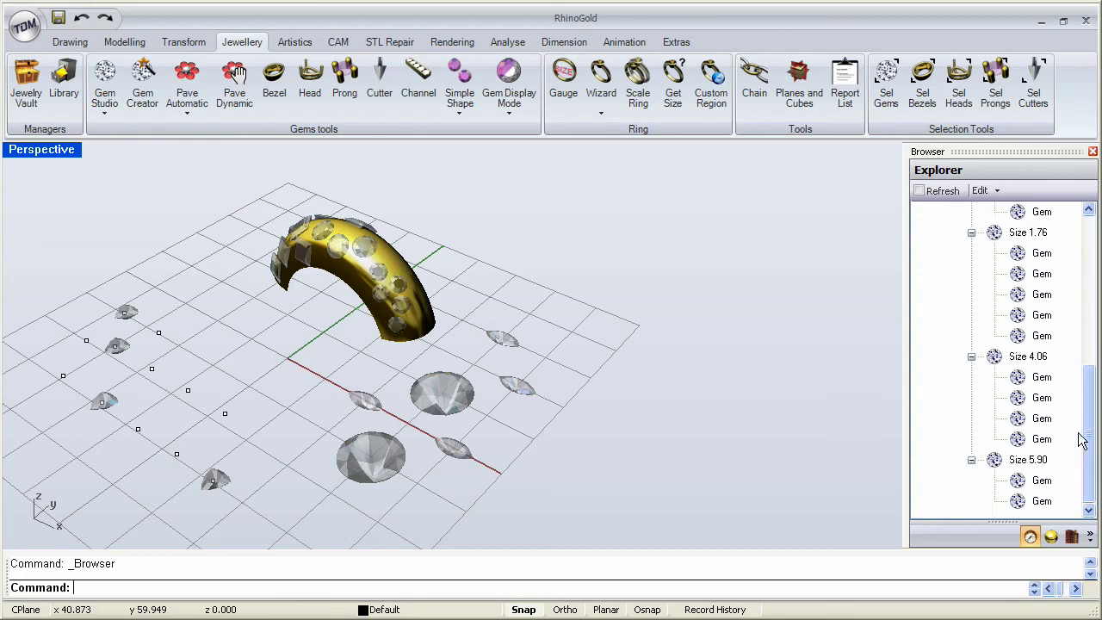
{"action": "left_click", "coordinate": [1041, 482]}
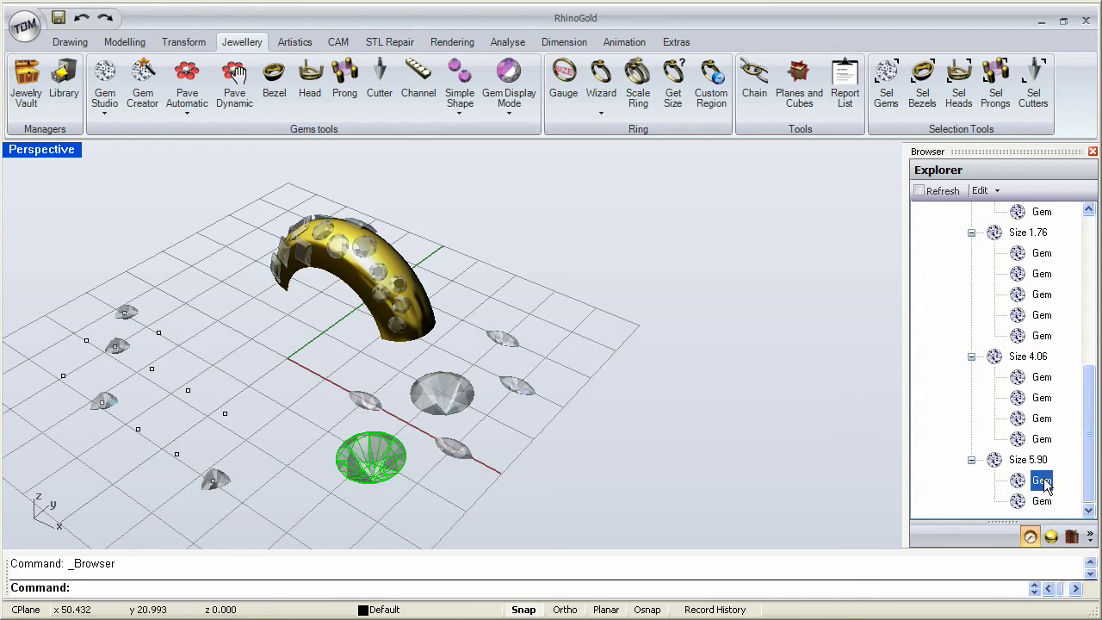
- Edit the selected gem to an octagon cut at 0.5 carats and update it
{"action": "left_click", "coordinate": [979, 190]}
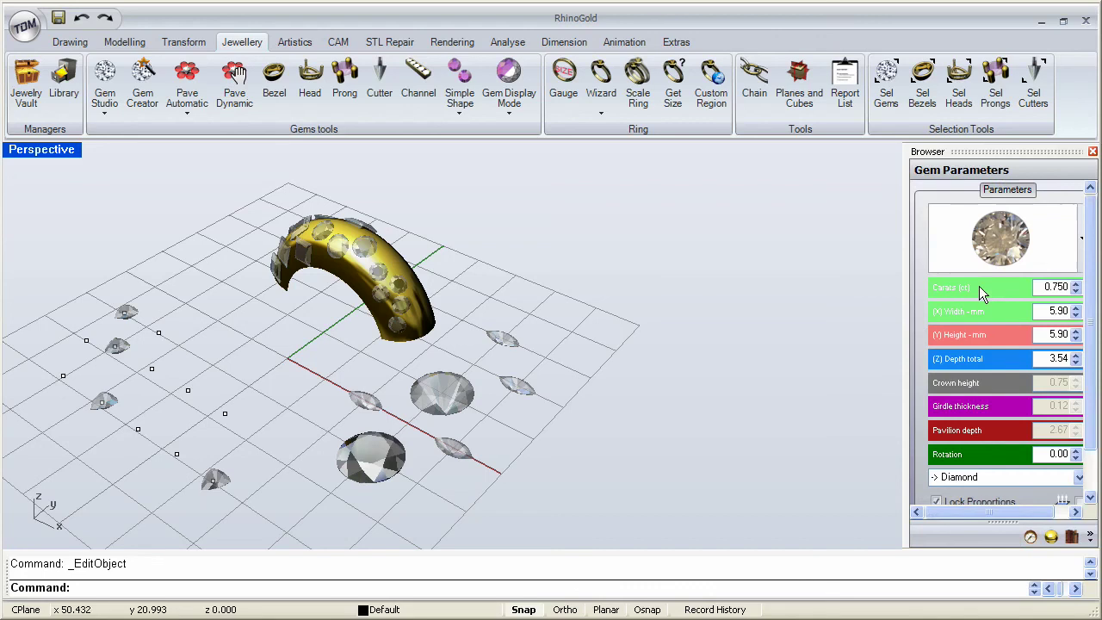
{"action": "left_click", "coordinate": [1081, 246]}
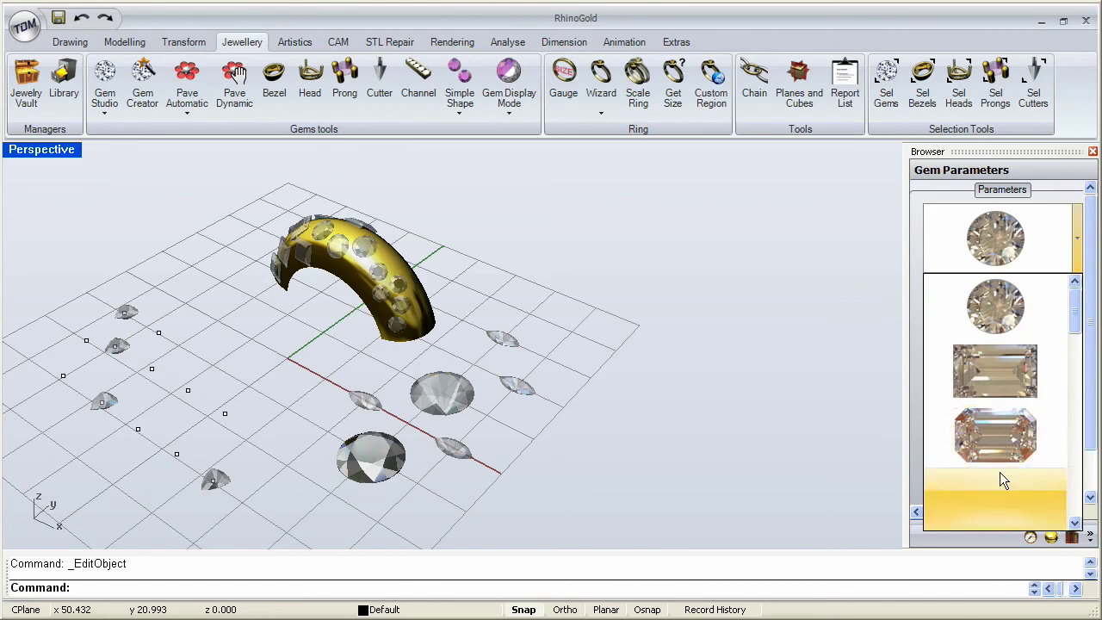
{"action": "scroll", "coordinate": [1005, 456], "scroll_direction": "down", "scroll_amount": 3}
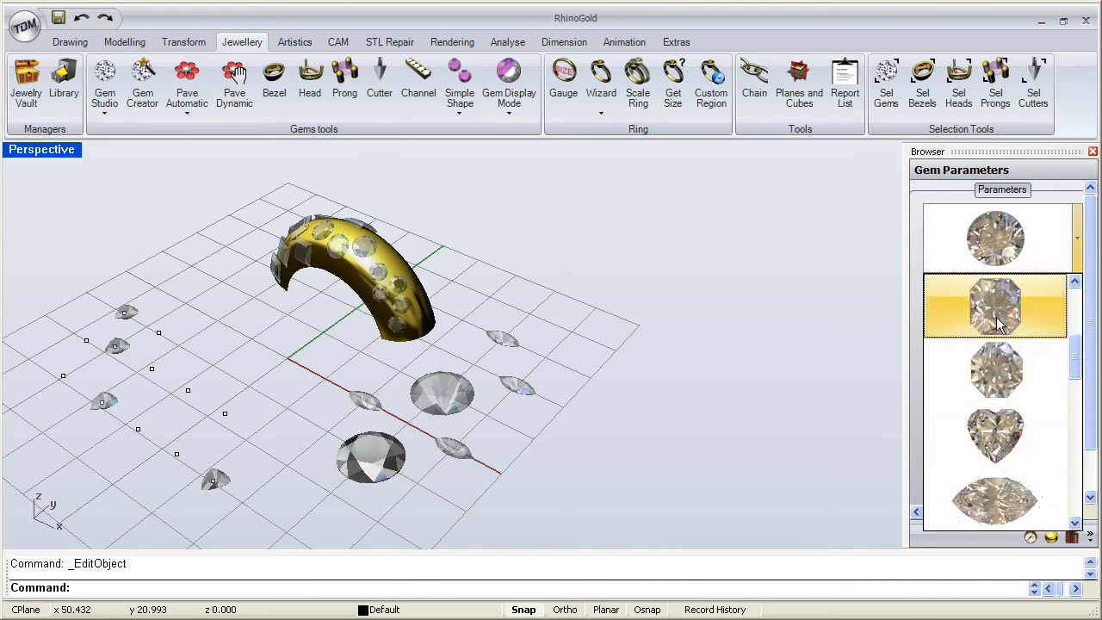
{"action": "left_click", "coordinate": [996, 314]}
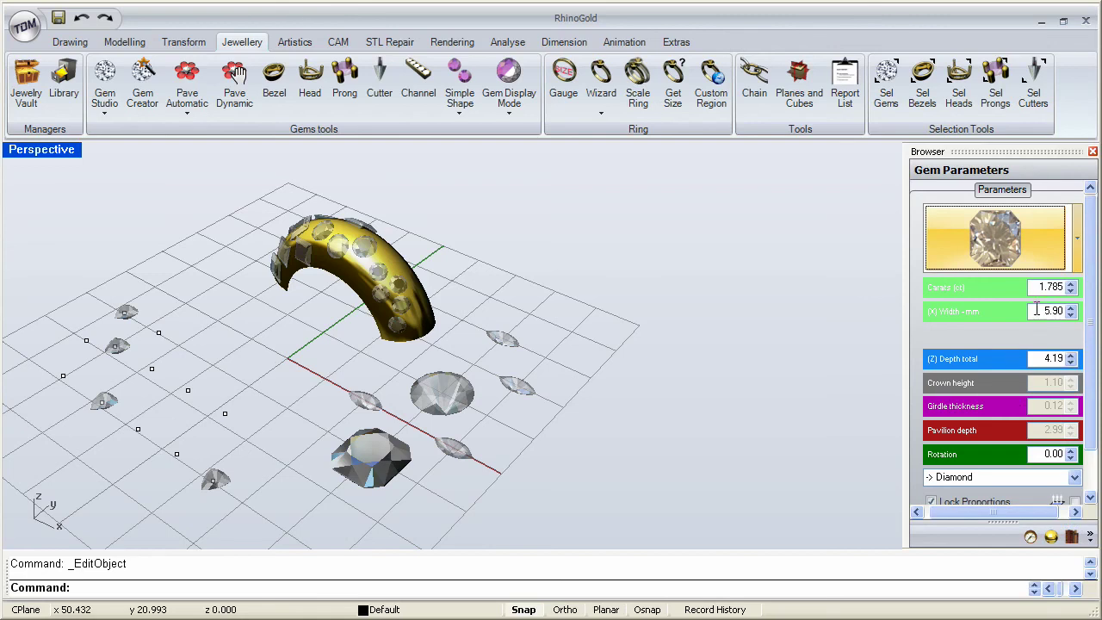
{"action": "left_click_drag", "start_coordinate": [1034, 287], "coordinate": [1051, 289]}
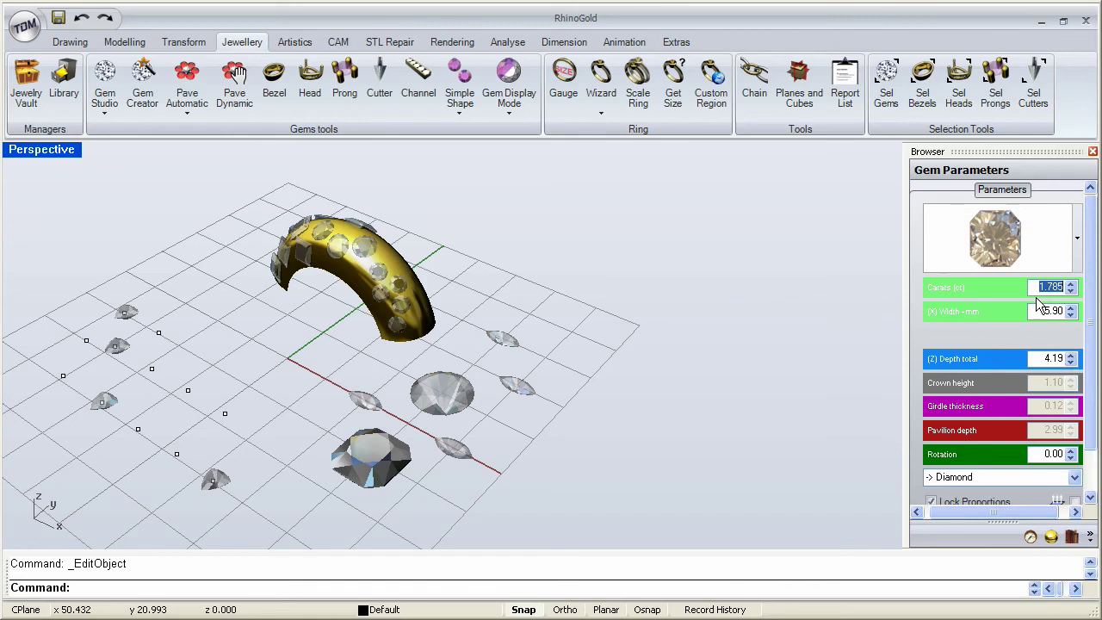
{"action": "key", "text": "BackSpace"}
{"action": "key", "text": "Return"}
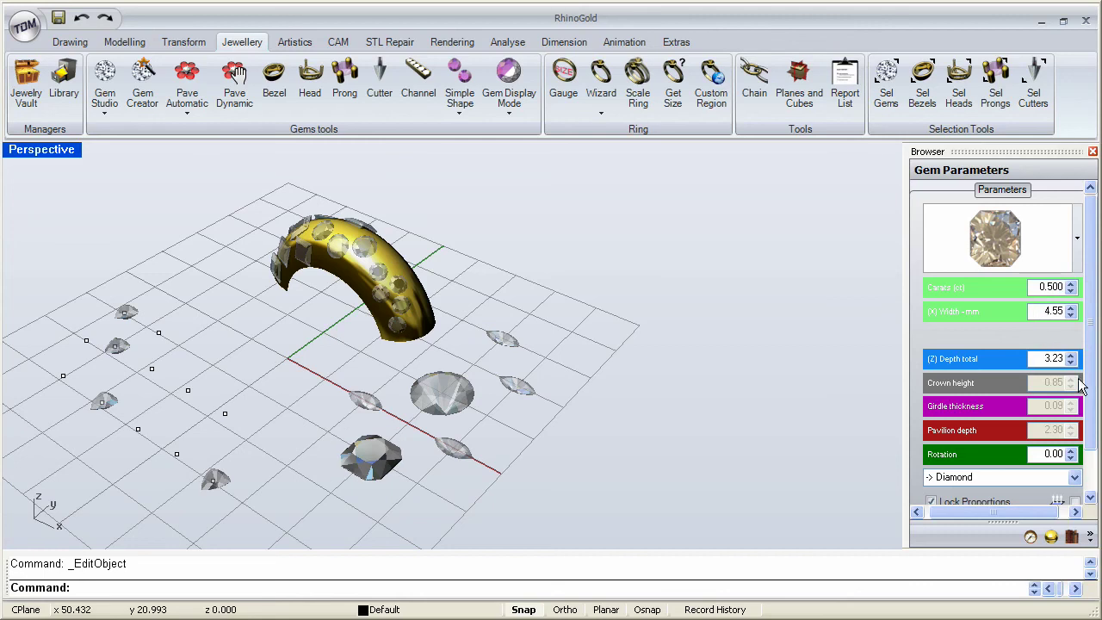
{"action": "left_click_drag", "start_coordinate": [1091, 382], "coordinate": [1091, 461]}
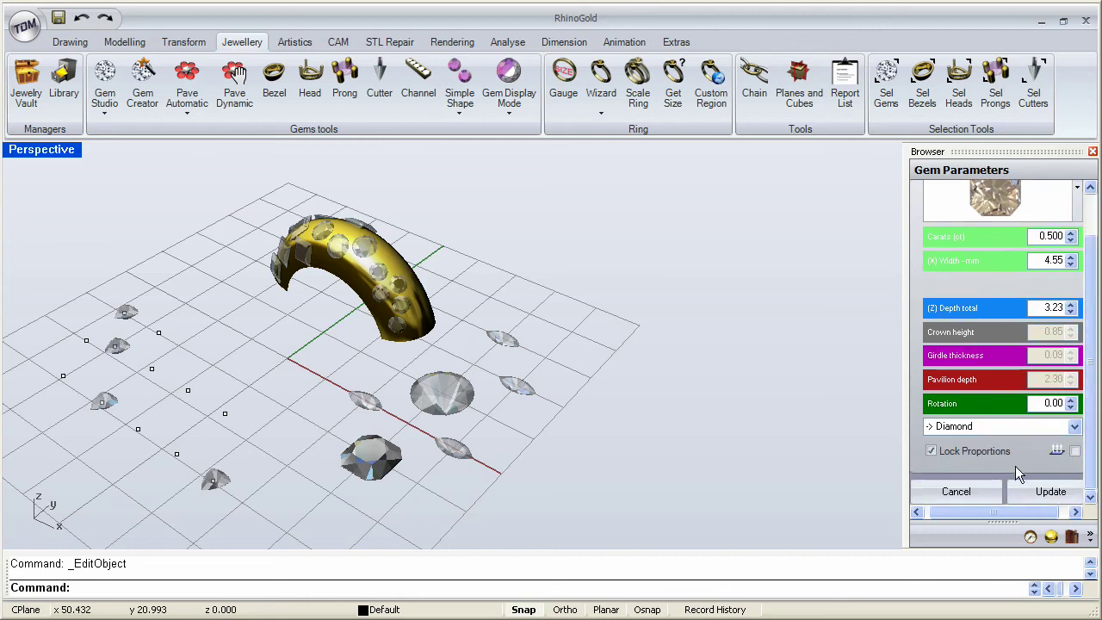
{"action": "left_click", "coordinate": [1045, 496]}
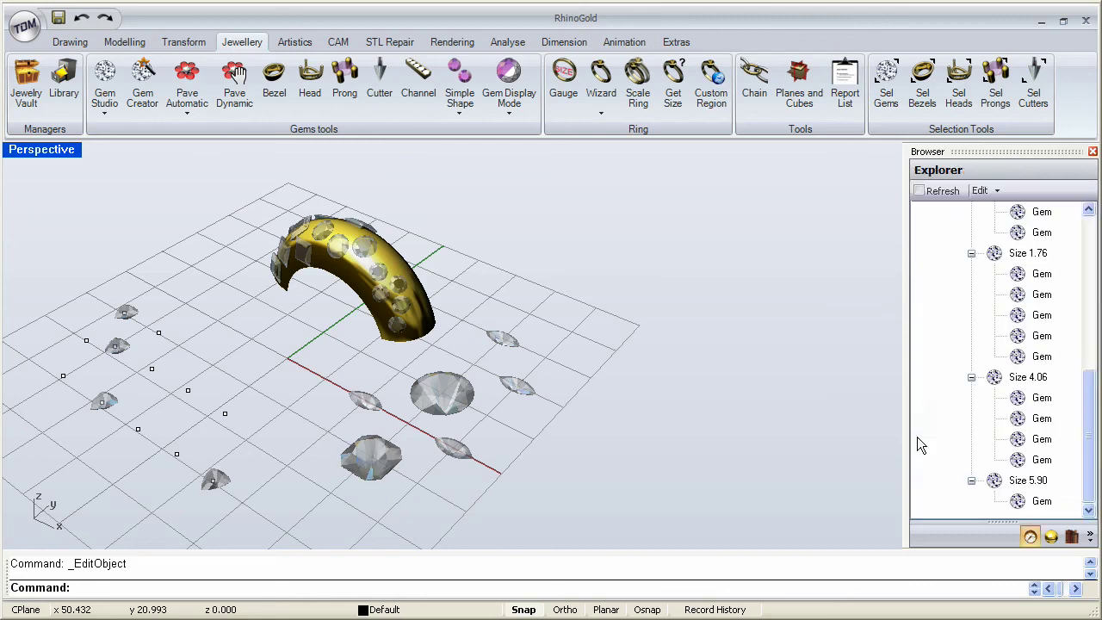
{"action": "right_click_drag", "start_coordinate": [389, 493], "coordinate": [444, 455]}
{"action": "scroll", "coordinate": [447, 453], "scroll_direction": "up", "scroll_amount": 5}
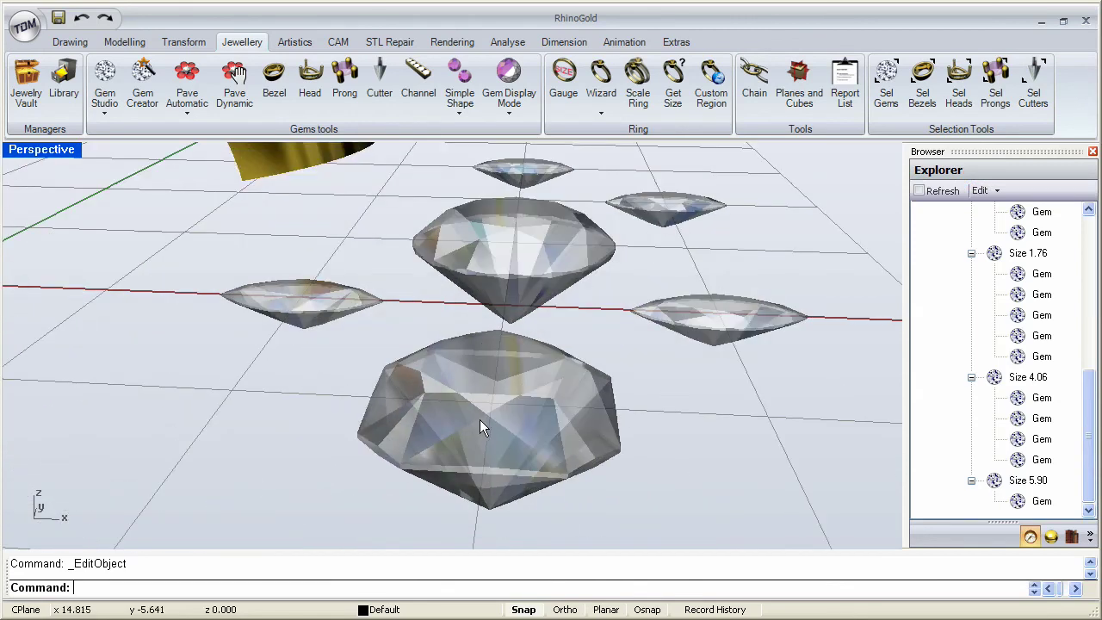
{"action": "scroll", "coordinate": [482, 418], "scroll_direction": "down", "scroll_amount": 5}
{"action": "right_click_drag", "start_coordinate": [487, 413], "coordinate": [413, 430]}
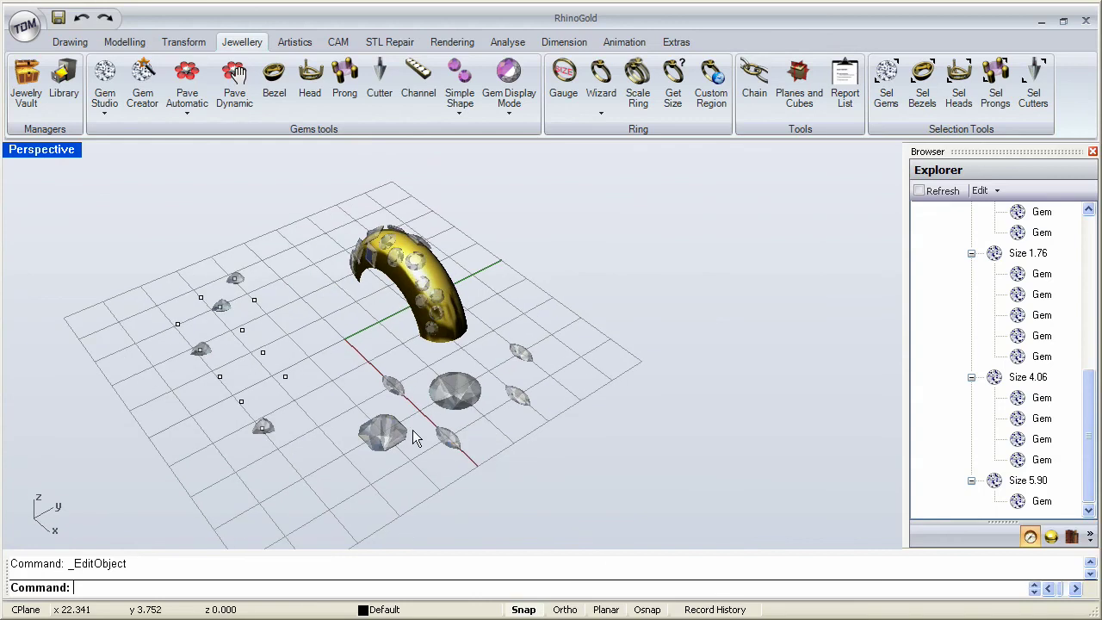
{"action": "scroll", "coordinate": [325, 405], "scroll_direction": "up", "scroll_amount": 5}
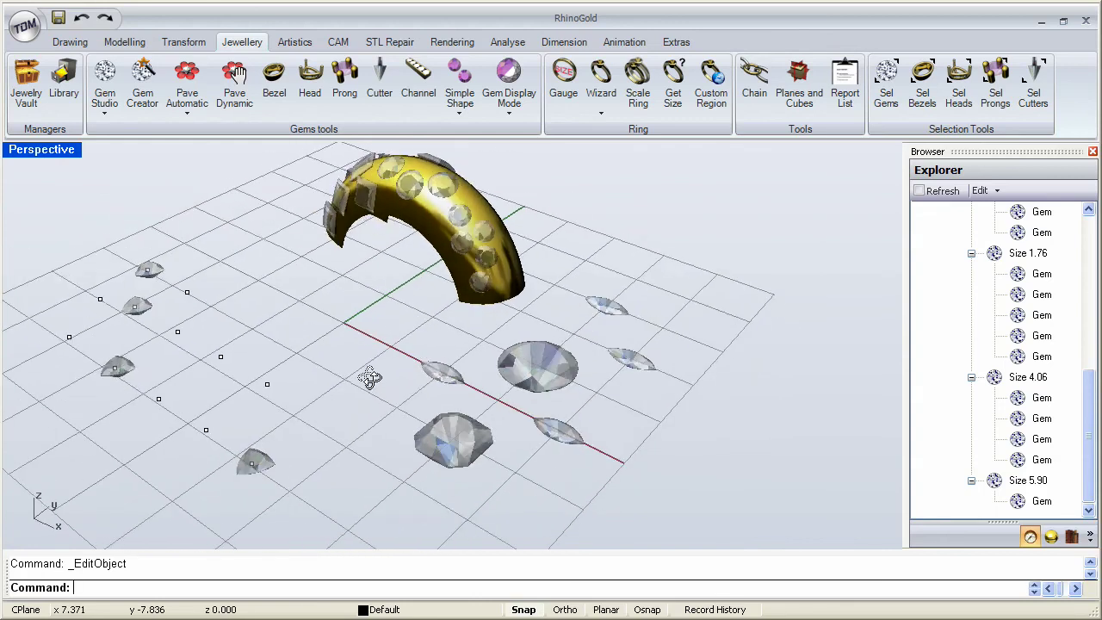
{"action": "right_click_drag", "start_coordinate": [370, 377], "coordinate": [382, 384]}
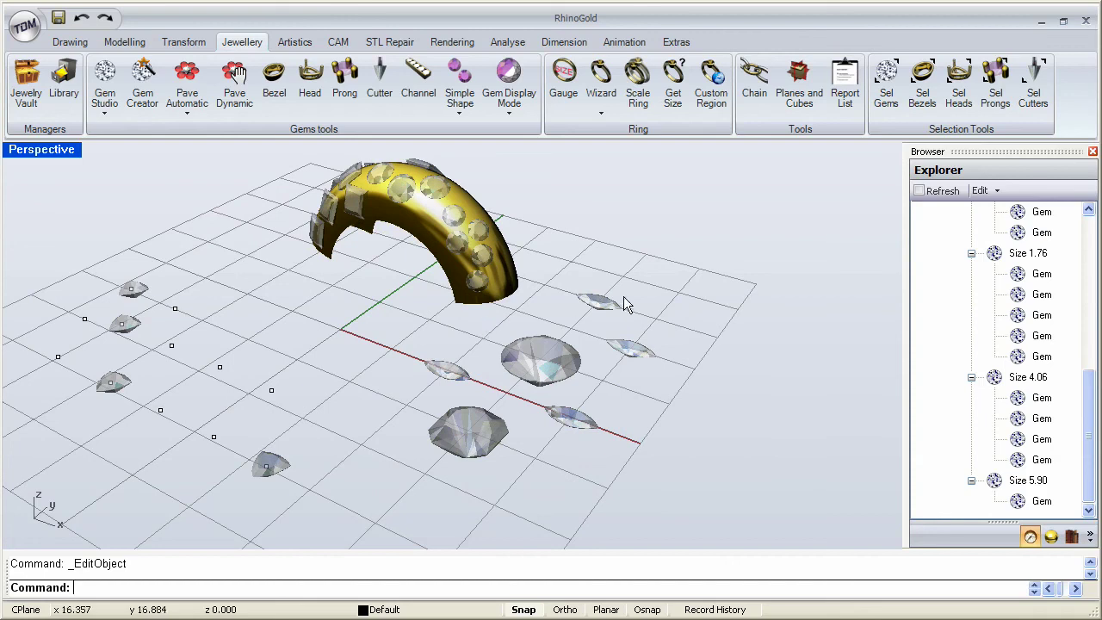
{"action": "left_click_drag", "start_coordinate": [1088, 430], "coordinate": [1091, 267]}
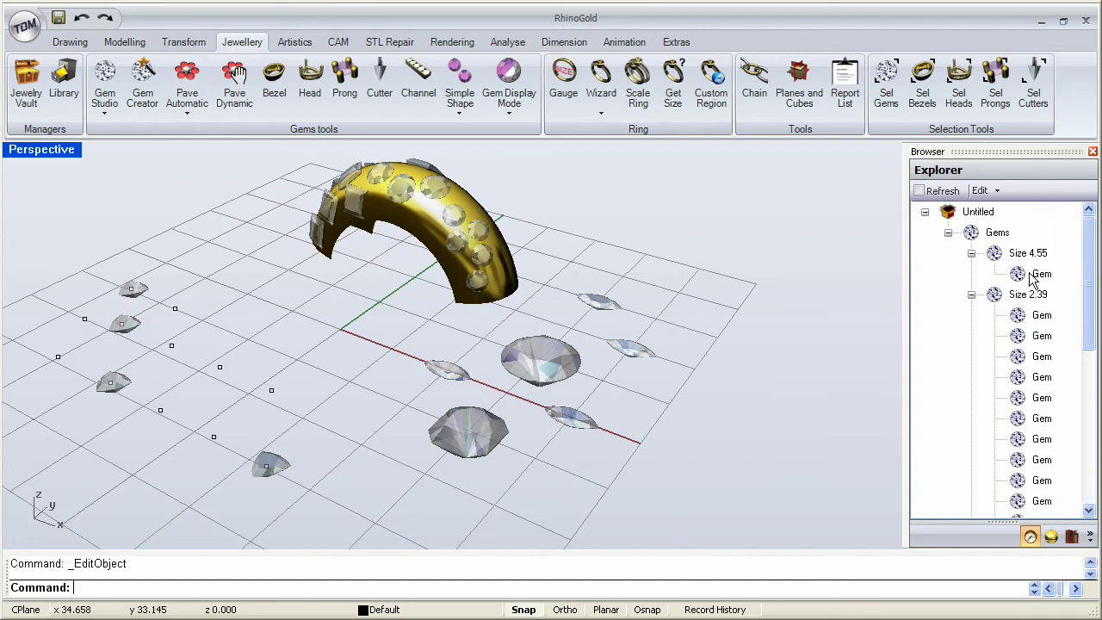